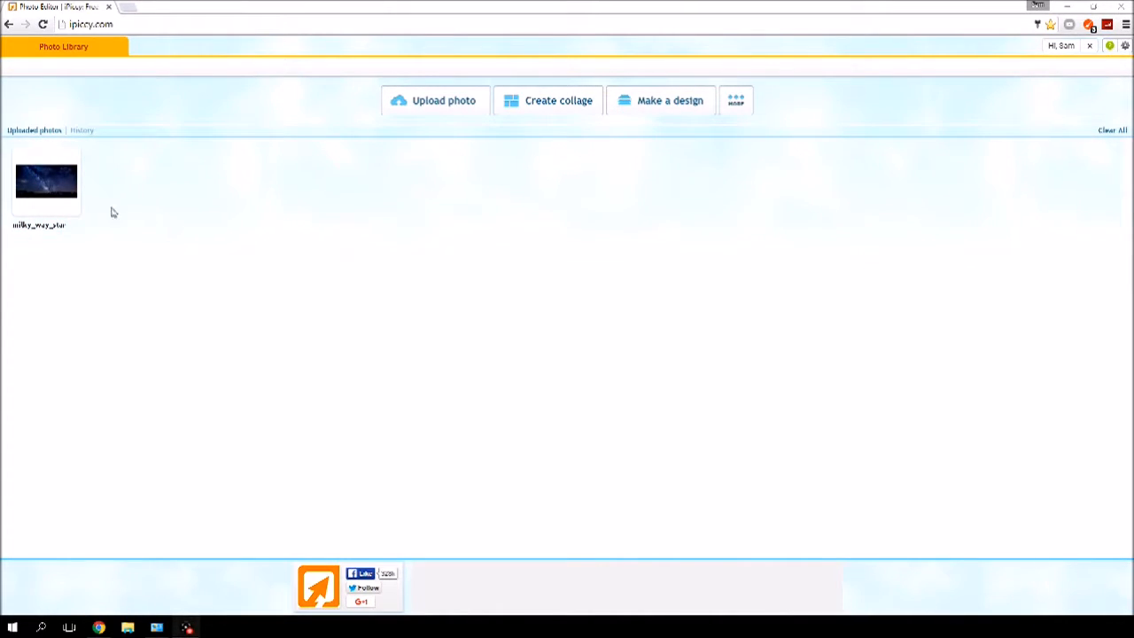
- Open the uploaded milky_way_star photo for editing
{"action": "left_click", "coordinate": [74, 172]}
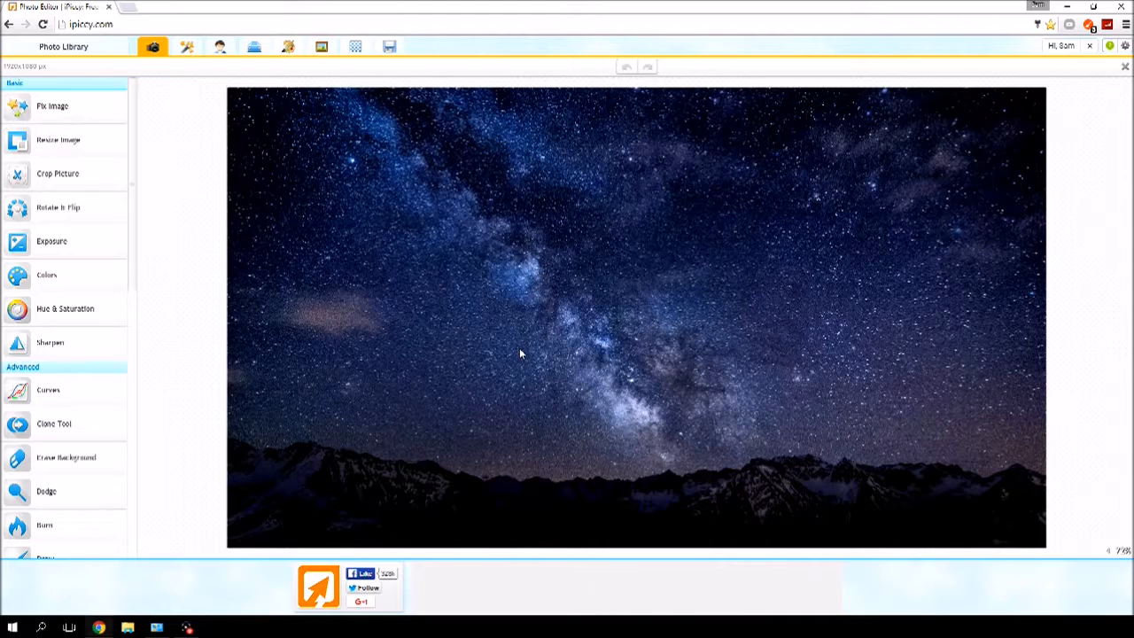
{"action": "left_click", "coordinate": [104, 319]}
{"action": "mouse_move", "coordinate": [63, 353]}
{"action": "left_mouse_down"}
{"action": "mouse_move", "coordinate": [6, 356]}
{"action": "mouse_move", "coordinate": [70, 334]}
{"action": "mouse_move", "coordinate": [127, 334]}
{"action": "mouse_move", "coordinate": [52, 350]}
{"action": "left_mouse_up"}
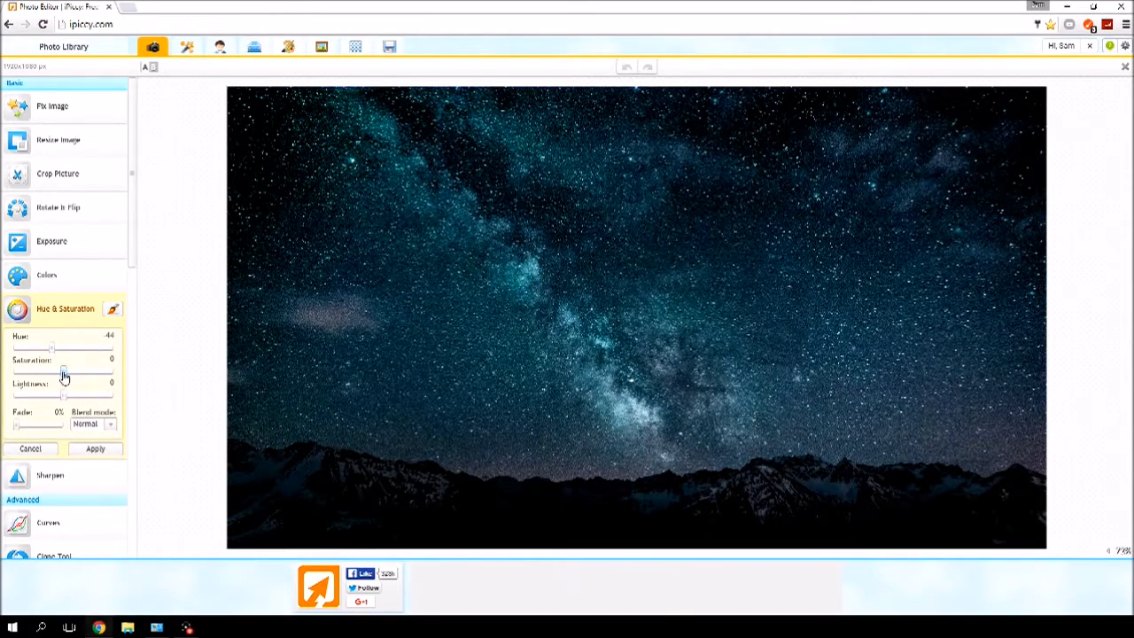
{"action": "left_click_drag", "start_coordinate": [63, 371], "coordinate": [139, 384]}
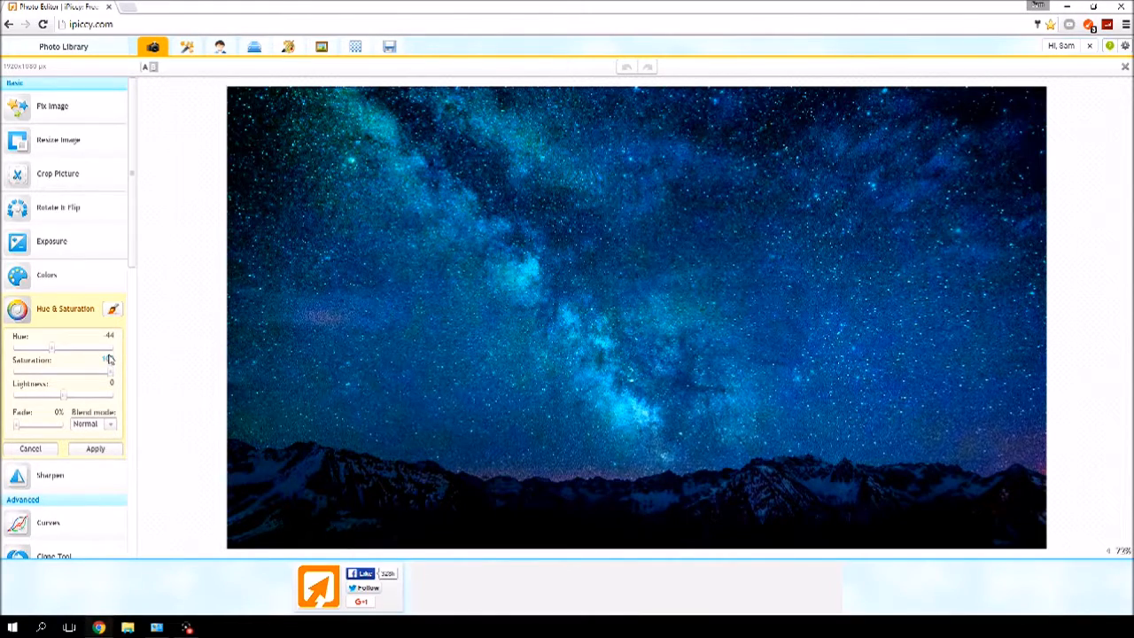
{"action": "left_click_drag", "start_coordinate": [109, 373], "coordinate": [76, 380]}
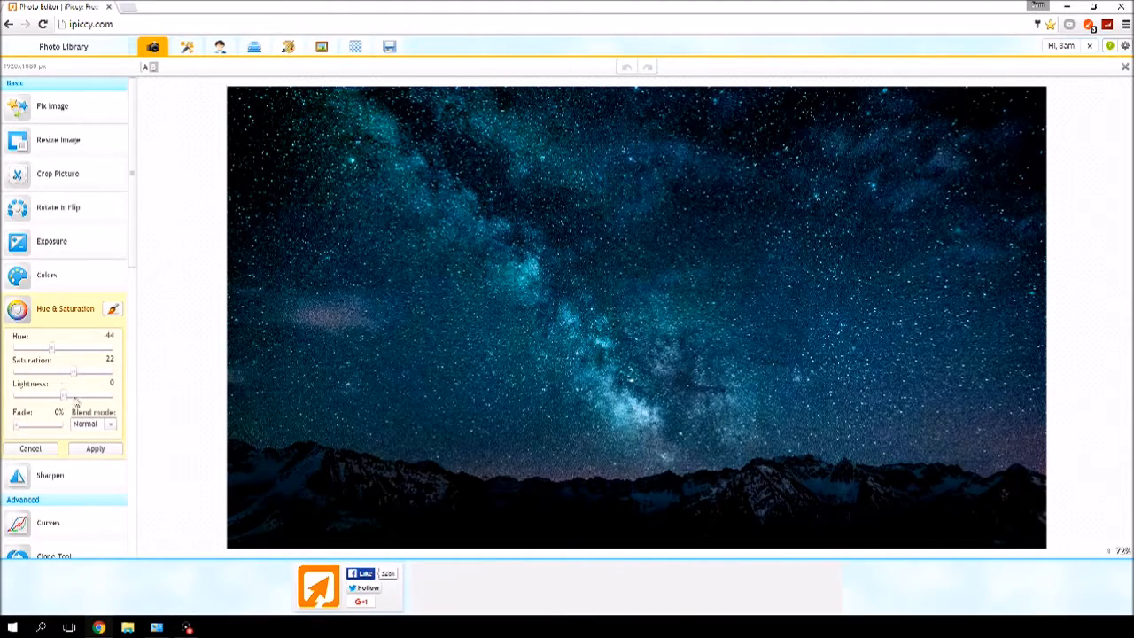
{"action": "left_click", "coordinate": [21, 449]}
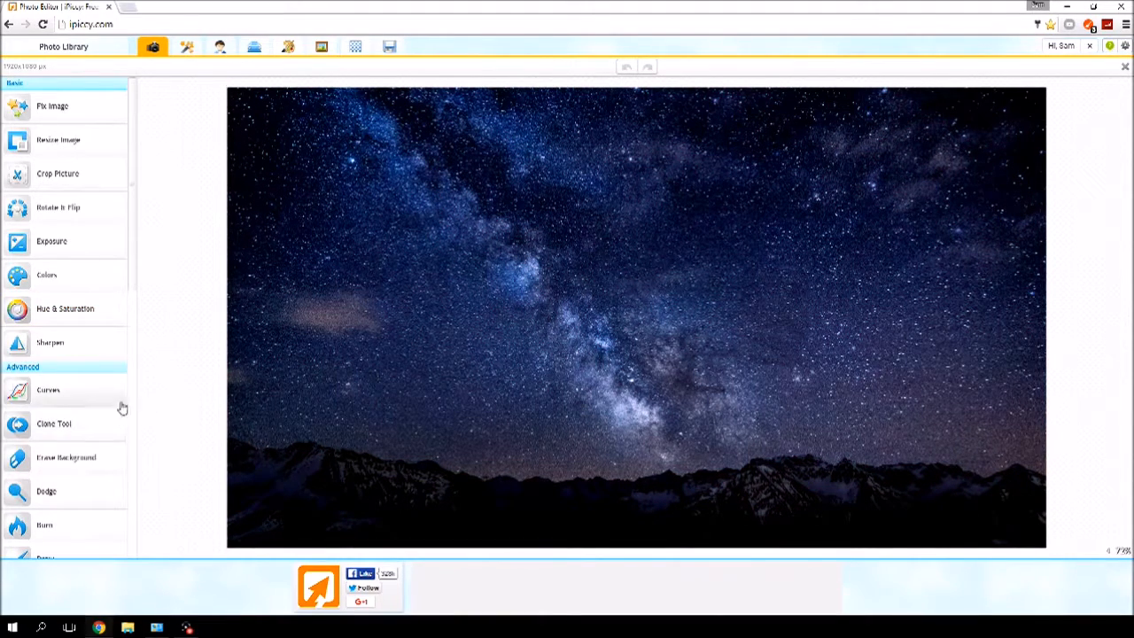
- Resize the photo to 1280 x 720 px by setting the height to 720 with proportions constrained
{"action": "left_click", "coordinate": [92, 152]}
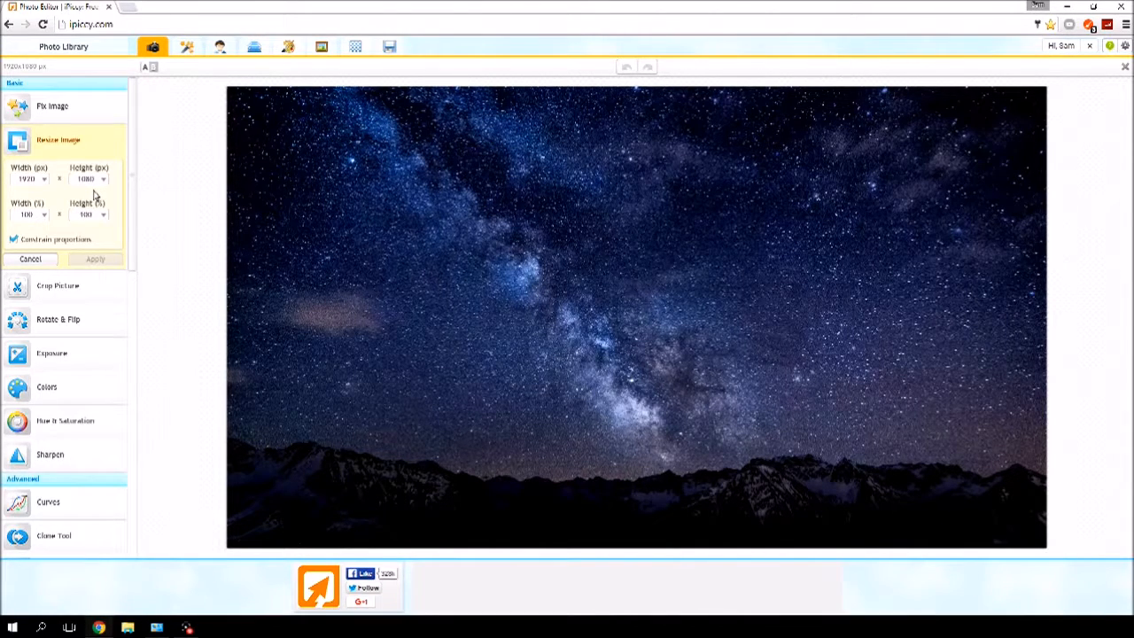
{"action": "left_click_drag", "start_coordinate": [98, 180], "coordinate": [64, 181]}
{"action": "type", "text": "720"}
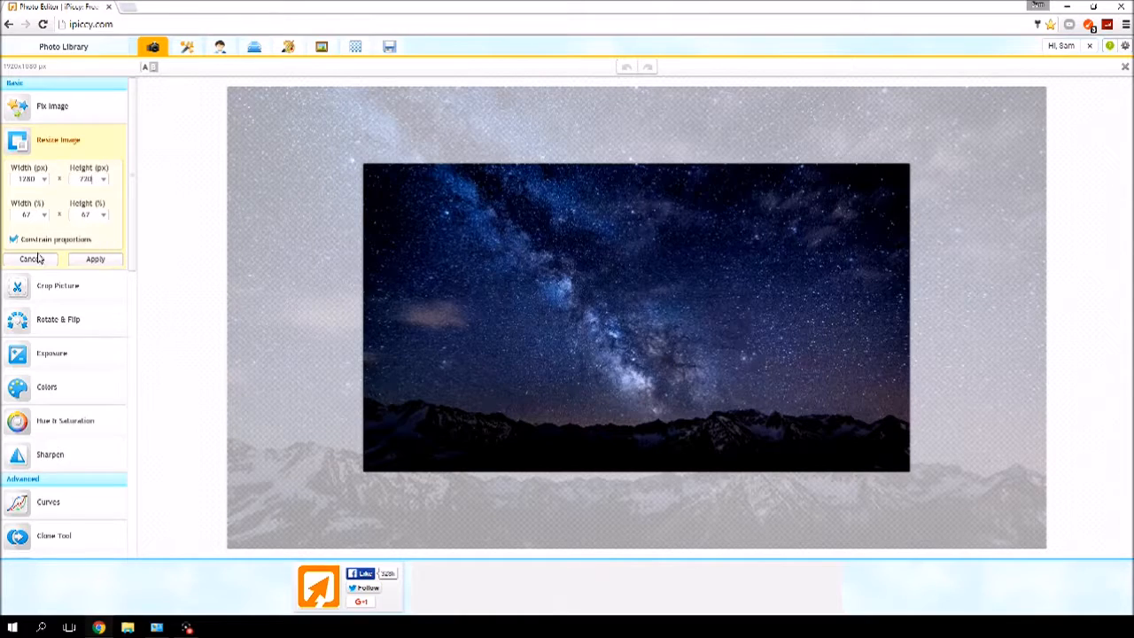
{"action": "left_click", "coordinate": [94, 258]}
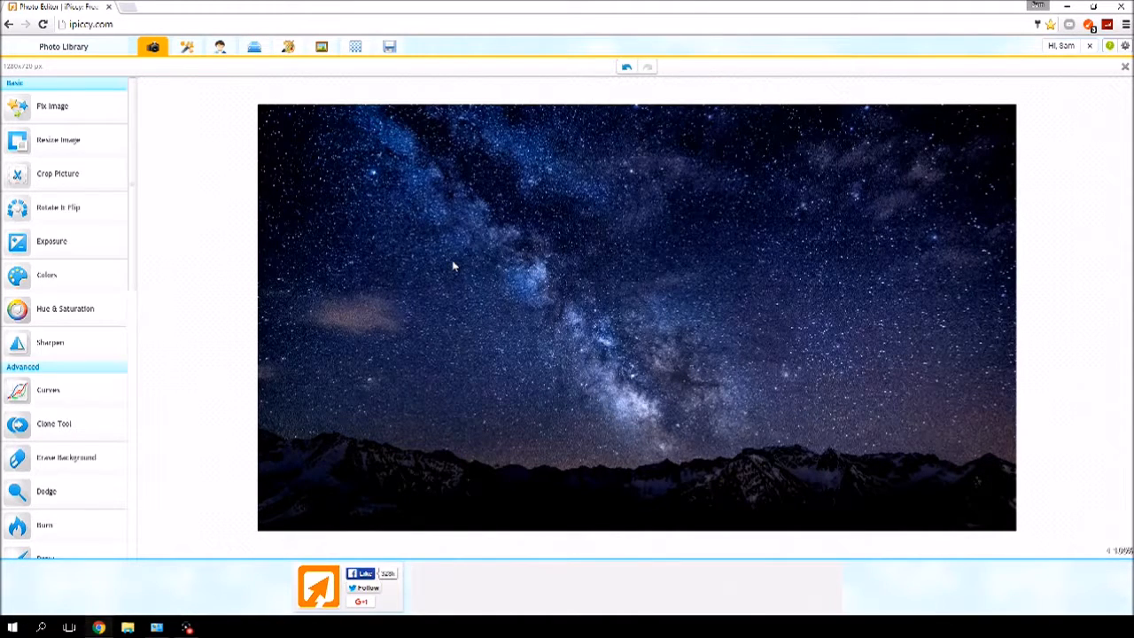
- Apply the diagonal light-streaks texture from the Lights set in Overlay mode with the fade at 75%
{"action": "left_click", "coordinate": [258, 49]}
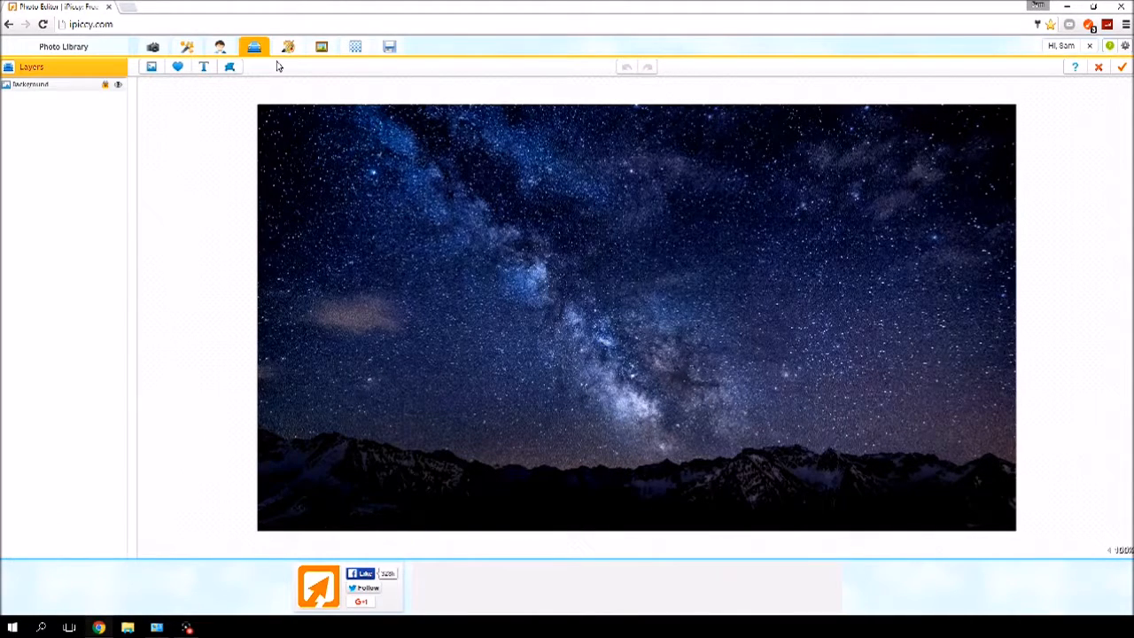
{"action": "left_click", "coordinate": [358, 50]}
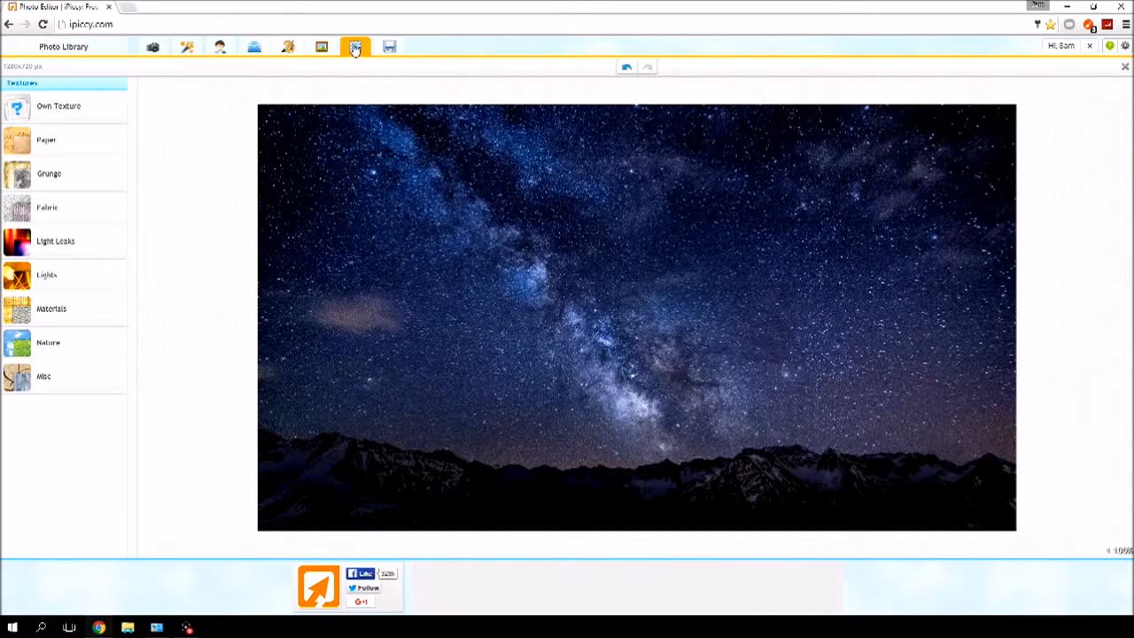
{"action": "left_click", "coordinate": [86, 290]}
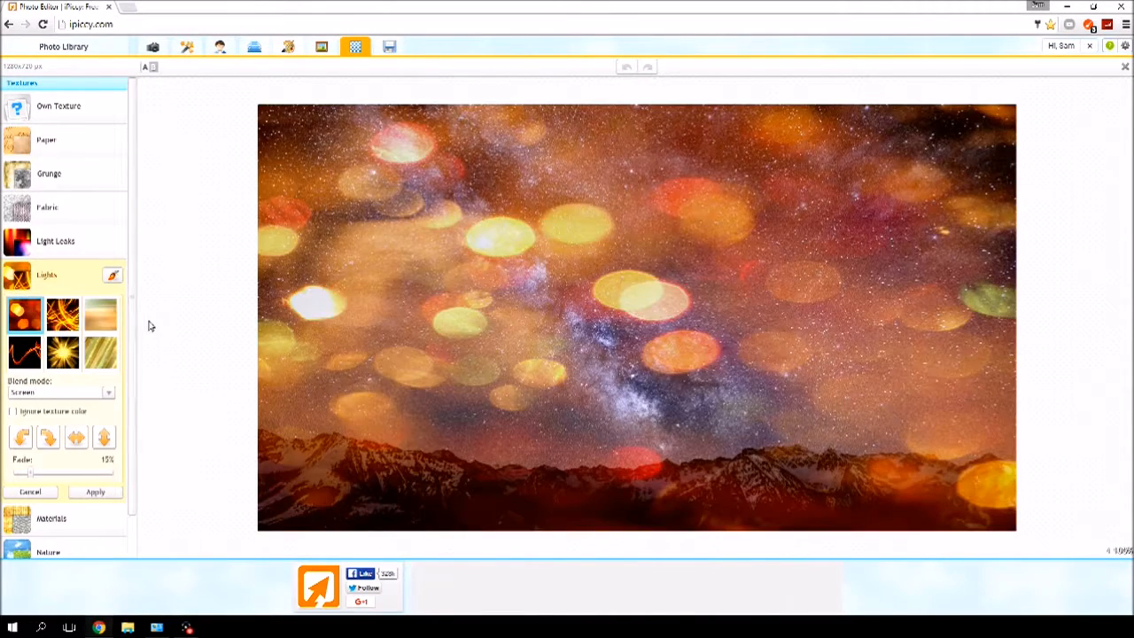
{"action": "left_click", "coordinate": [102, 354]}
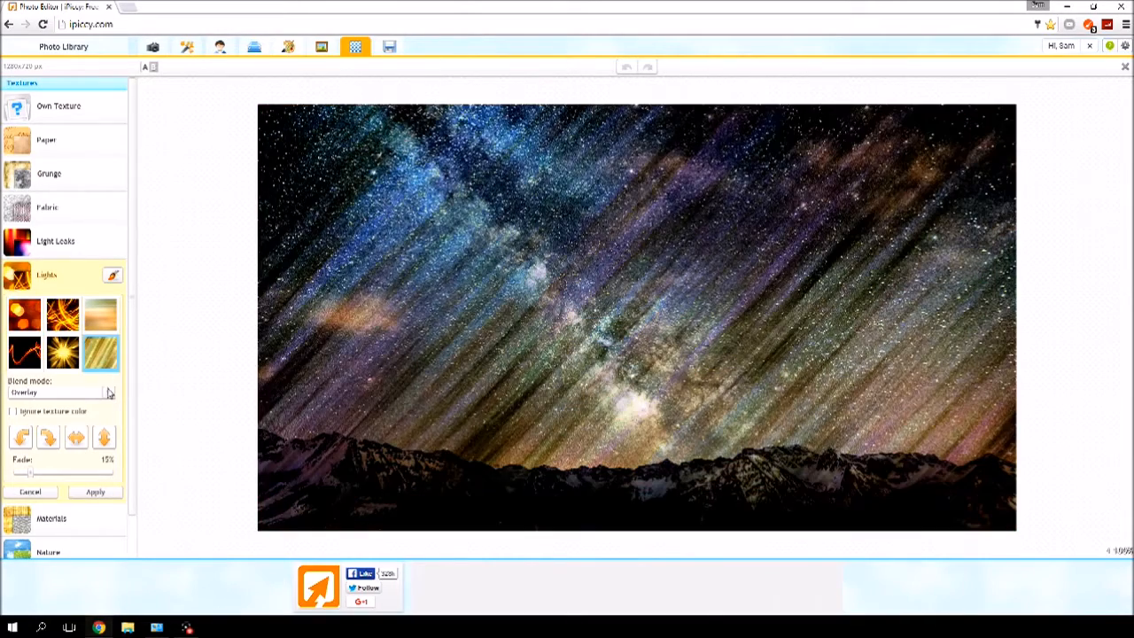
{"action": "left_click", "coordinate": [84, 476]}
{"action": "mouse_move", "coordinate": [86, 475]}
{"action": "left_mouse_down"}
{"action": "mouse_move", "coordinate": [62, 476]}
{"action": "mouse_move", "coordinate": [88, 479]}
{"action": "left_mouse_up"}
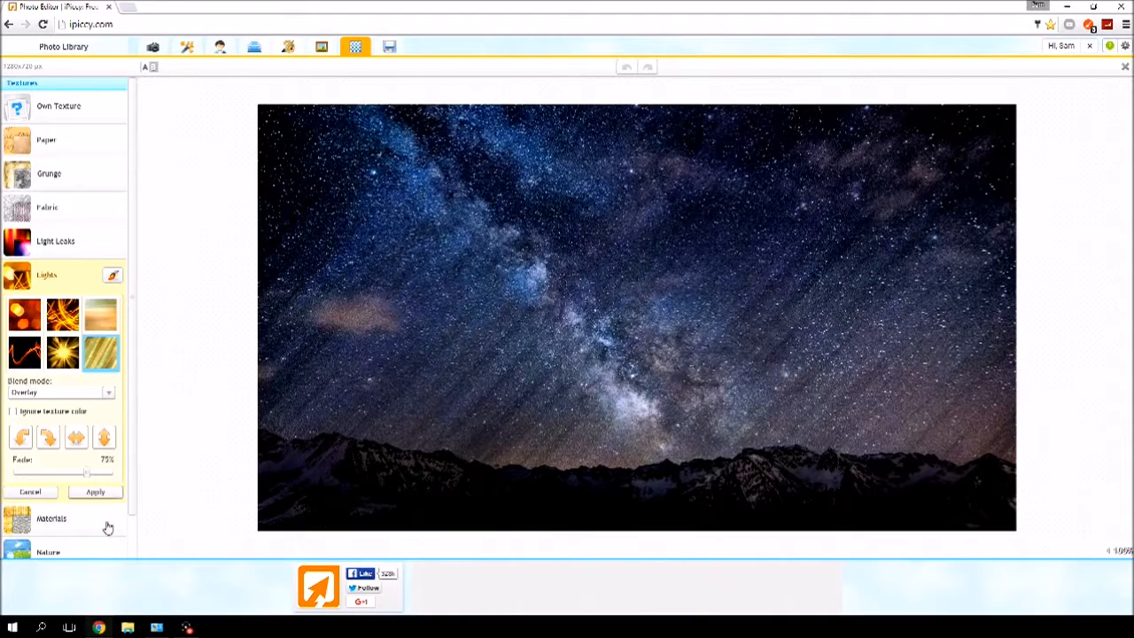
{"action": "left_click", "coordinate": [95, 494]}
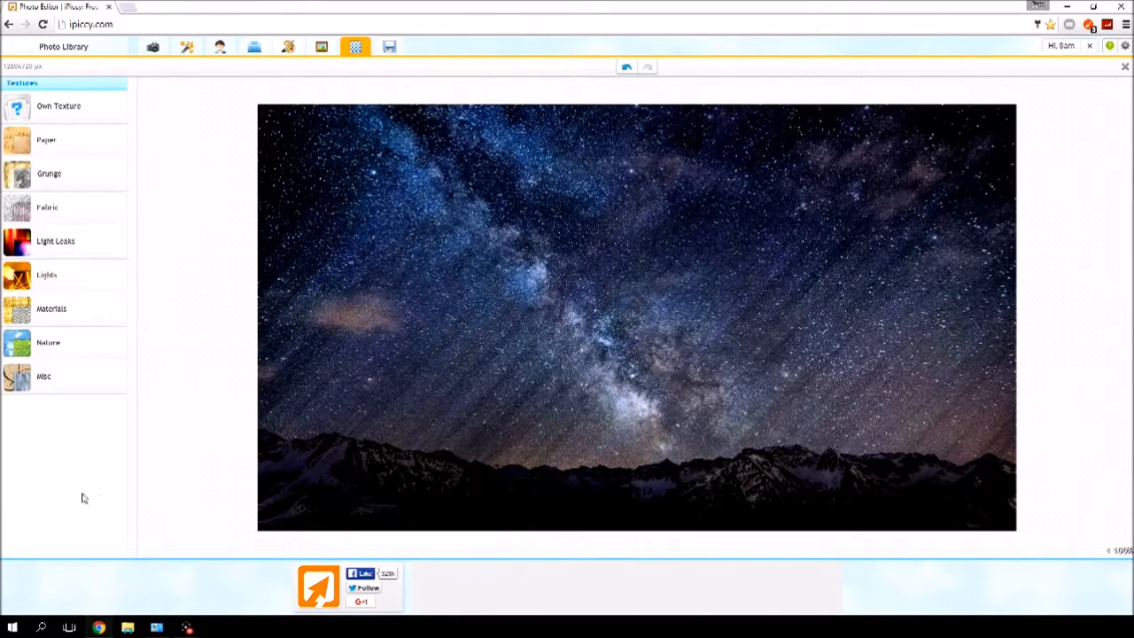
- Apply the cloudy sky texture from the Nature set in Overlay mode with the fade at 0%
{"action": "left_click", "coordinate": [51, 338]}
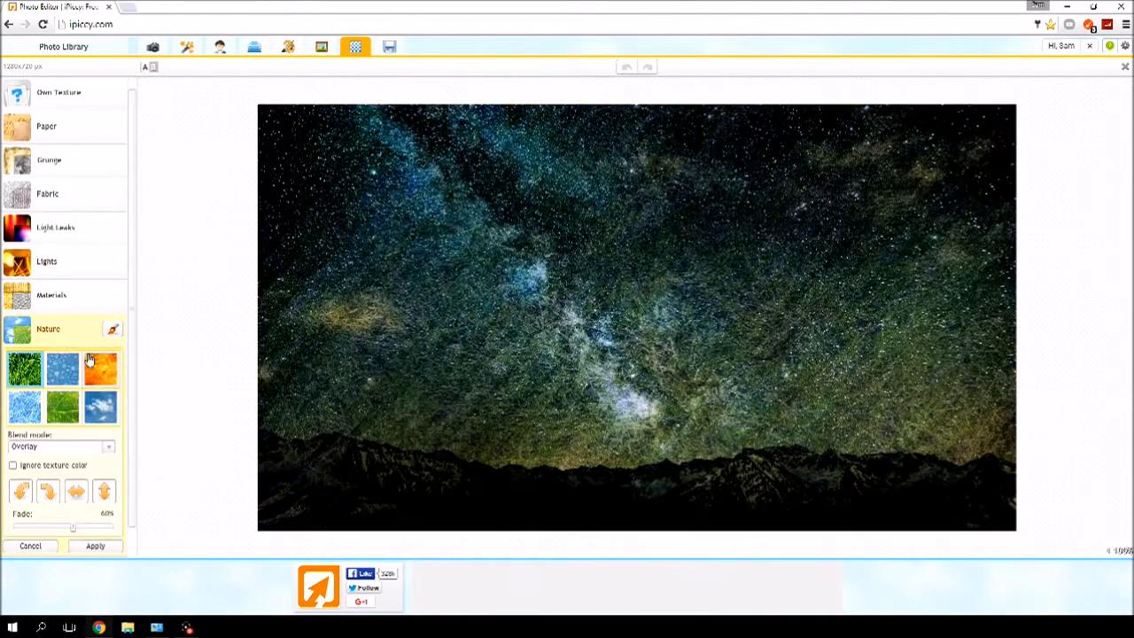
{"action": "left_click", "coordinate": [108, 383]}
{"action": "left_click", "coordinate": [105, 413]}
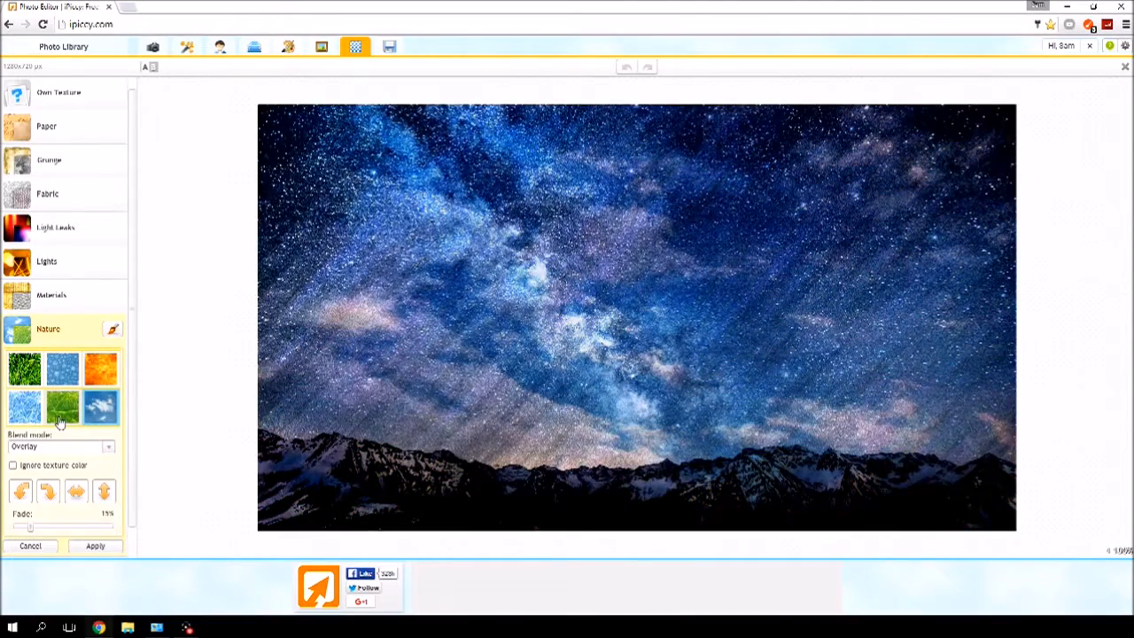
{"action": "left_click_drag", "start_coordinate": [41, 527], "coordinate": [11, 532]}
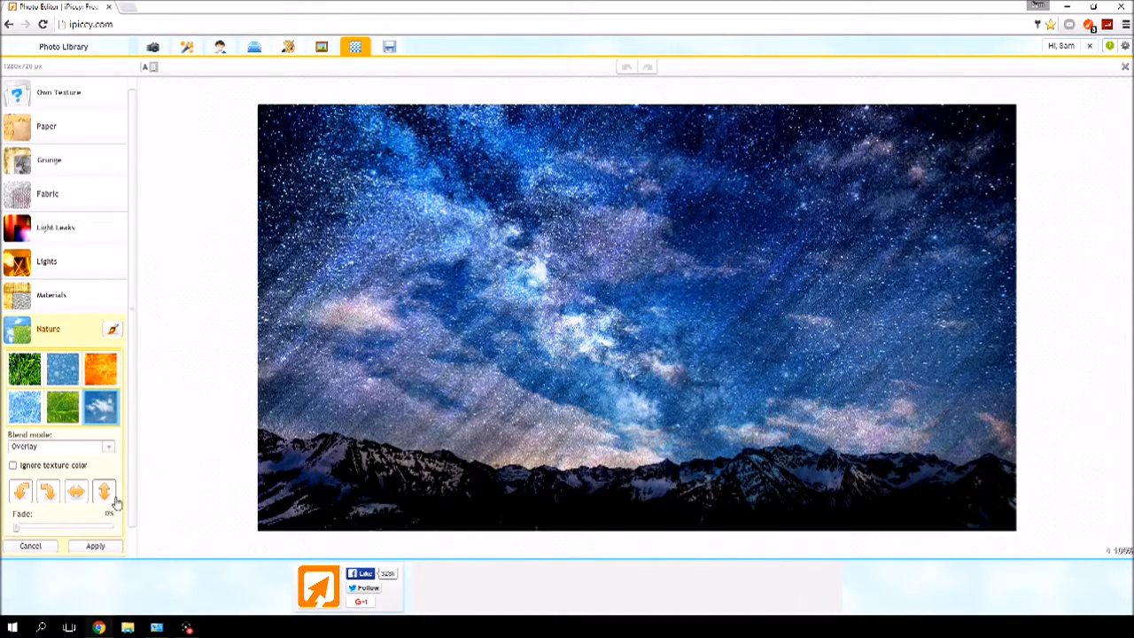
{"action": "left_click", "coordinate": [94, 546]}
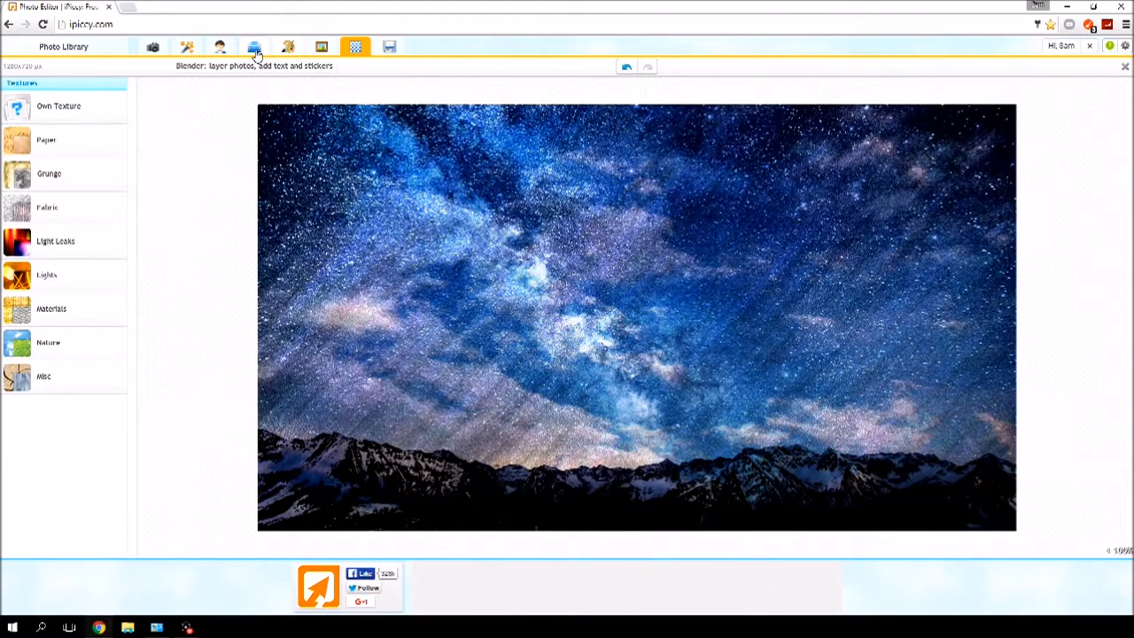
- Add a Basic Border with a black outer edge of thickness 20 and a white inner edge of thickness 5
{"action": "left_click", "coordinate": [327, 55]}
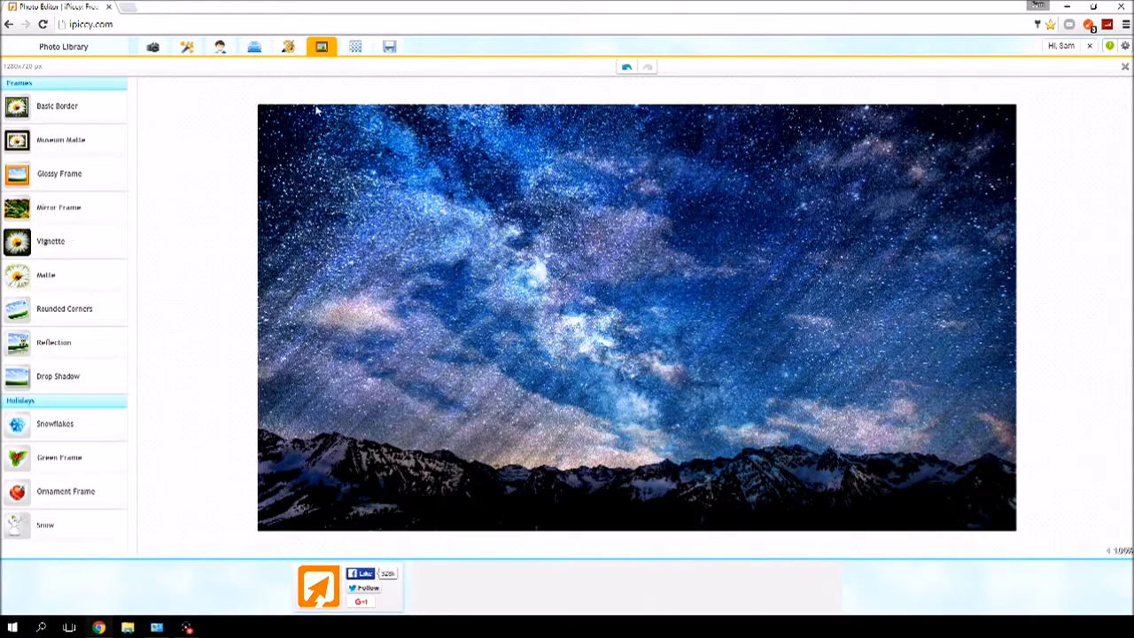
{"action": "left_click", "coordinate": [31, 108]}
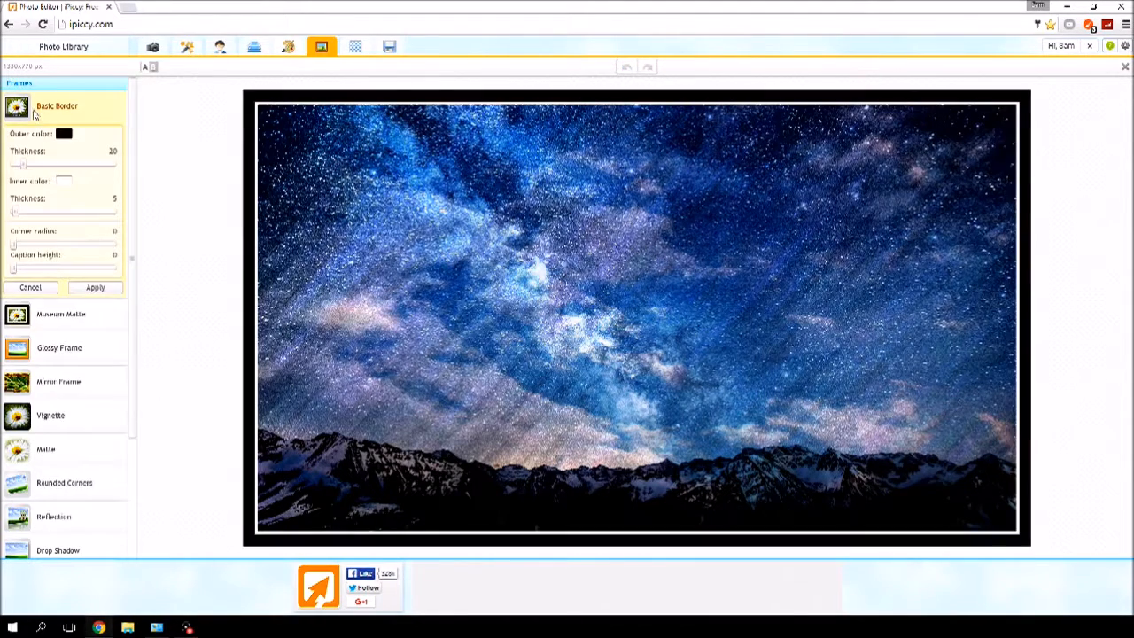
{"action": "left_click", "coordinate": [95, 288]}
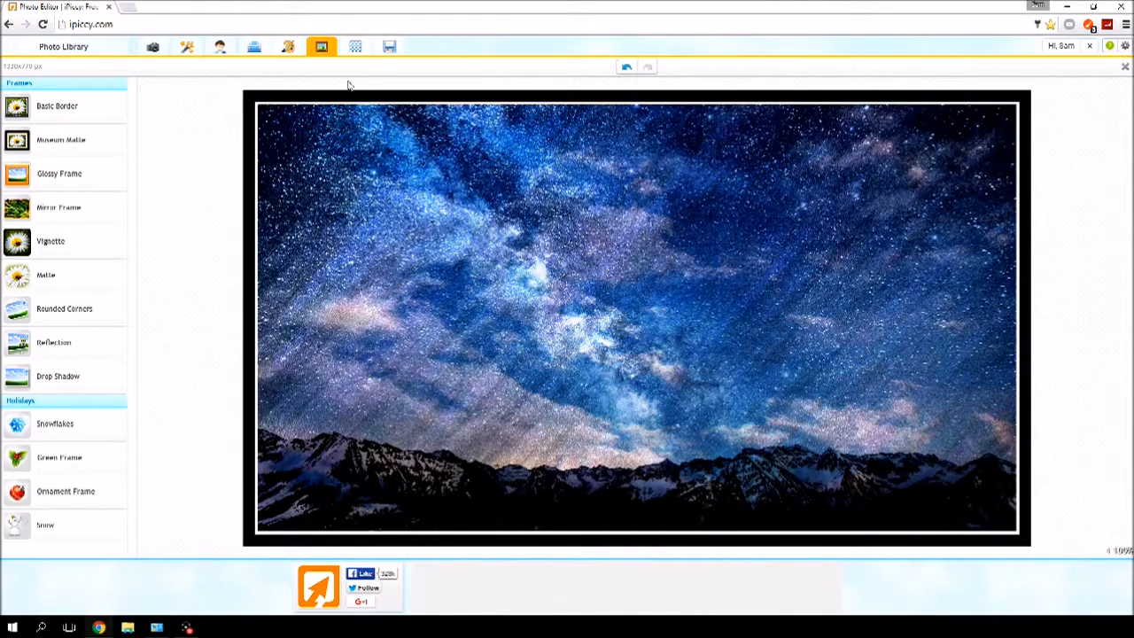
- Resize the bordered image to a height of 720 px with proportions constrained
{"action": "left_click", "coordinate": [155, 48]}
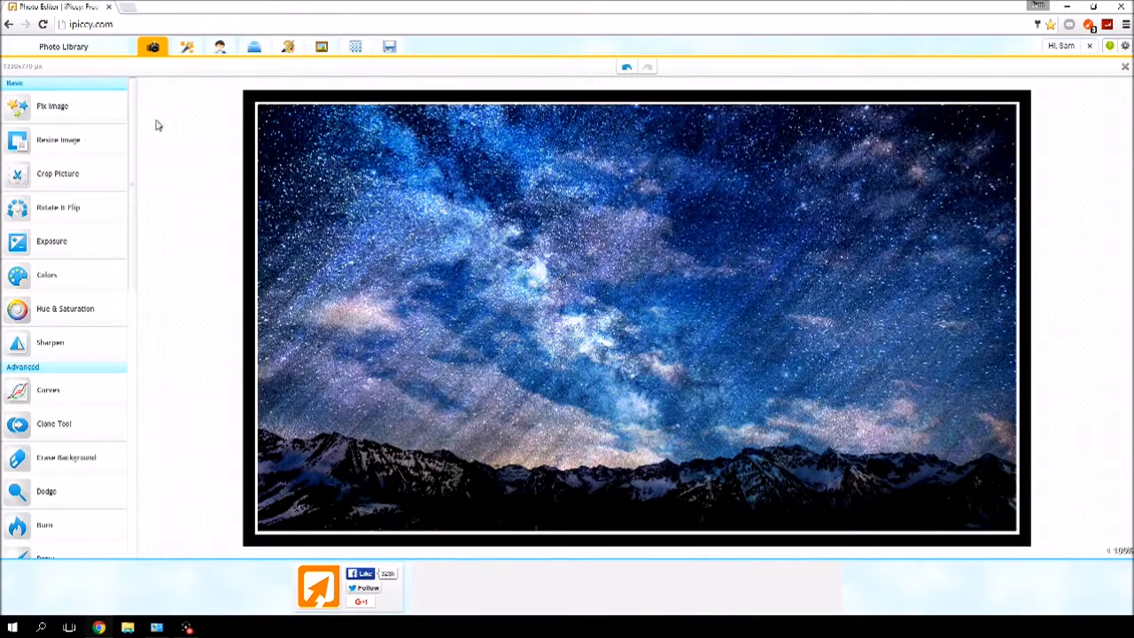
{"action": "left_click", "coordinate": [64, 149]}
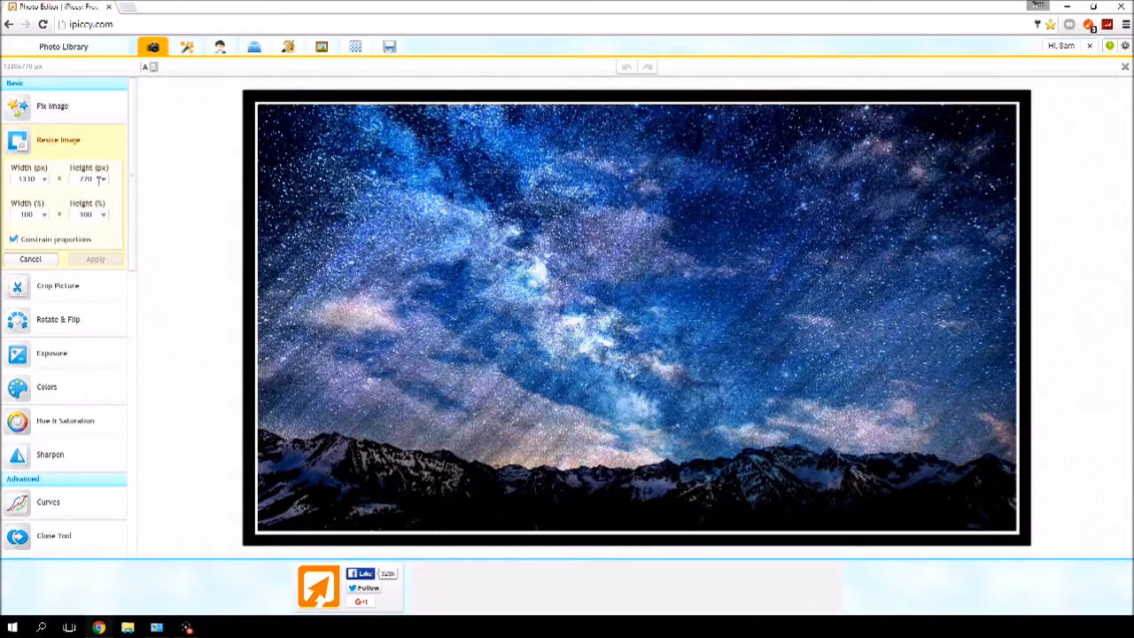
{"action": "left_click_drag", "start_coordinate": [95, 176], "coordinate": [69, 180]}
{"action": "type", "text": "76"}
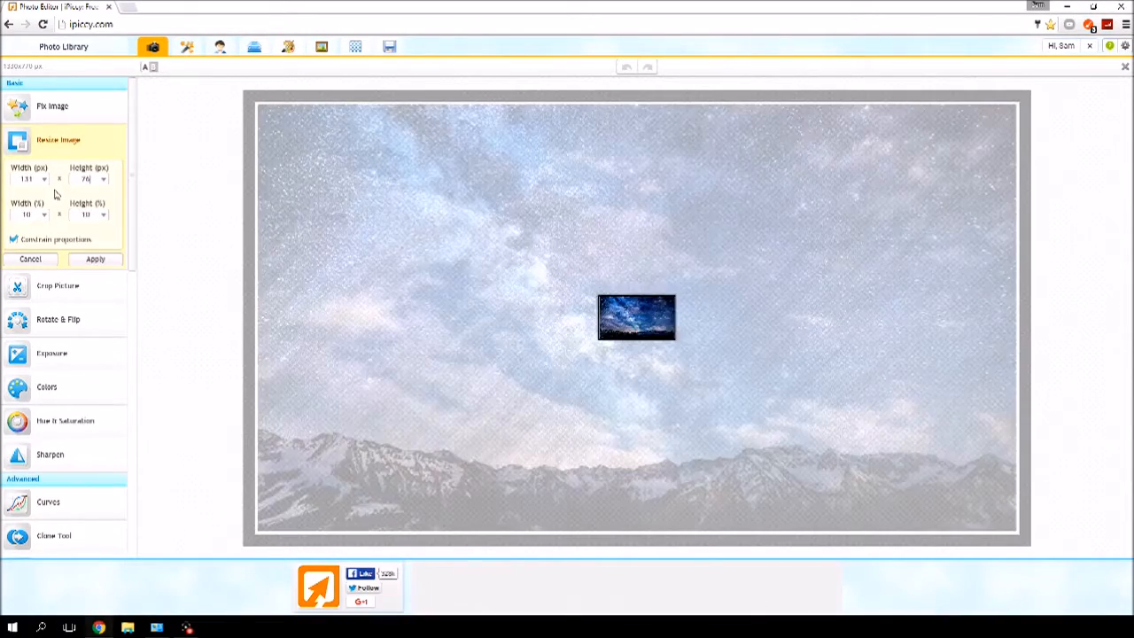
{"action": "key", "text": "BackSpace"}
{"action": "type", "text": "700"}
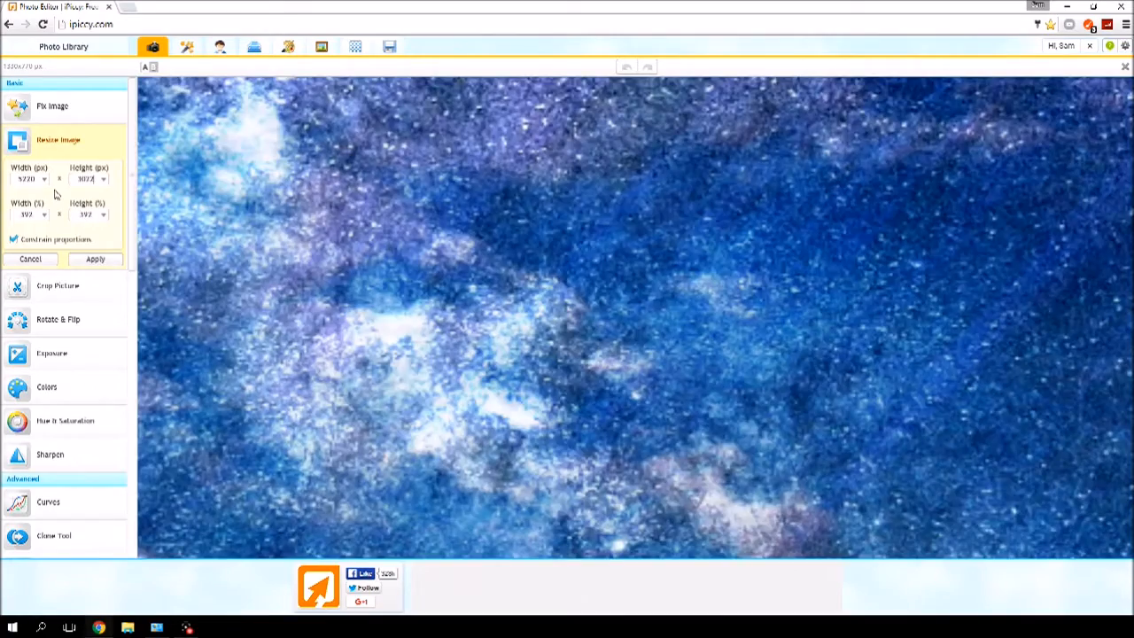
{"action": "left_click_drag", "start_coordinate": [94, 178], "coordinate": [48, 181]}
{"action": "type", "text": "720"}
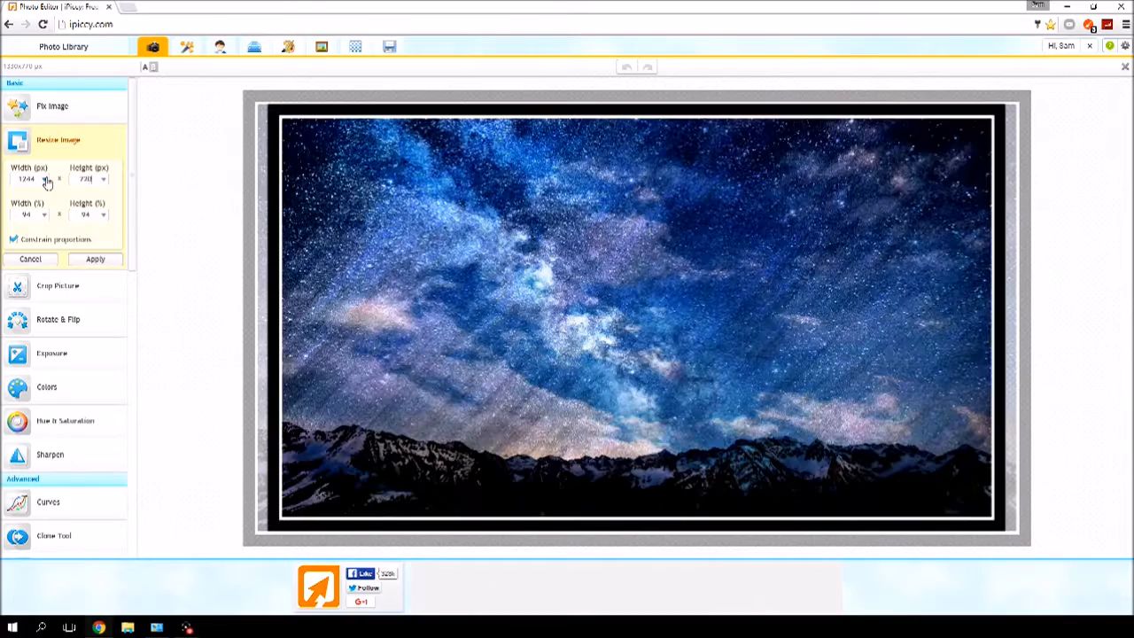
{"action": "left_click", "coordinate": [95, 259]}
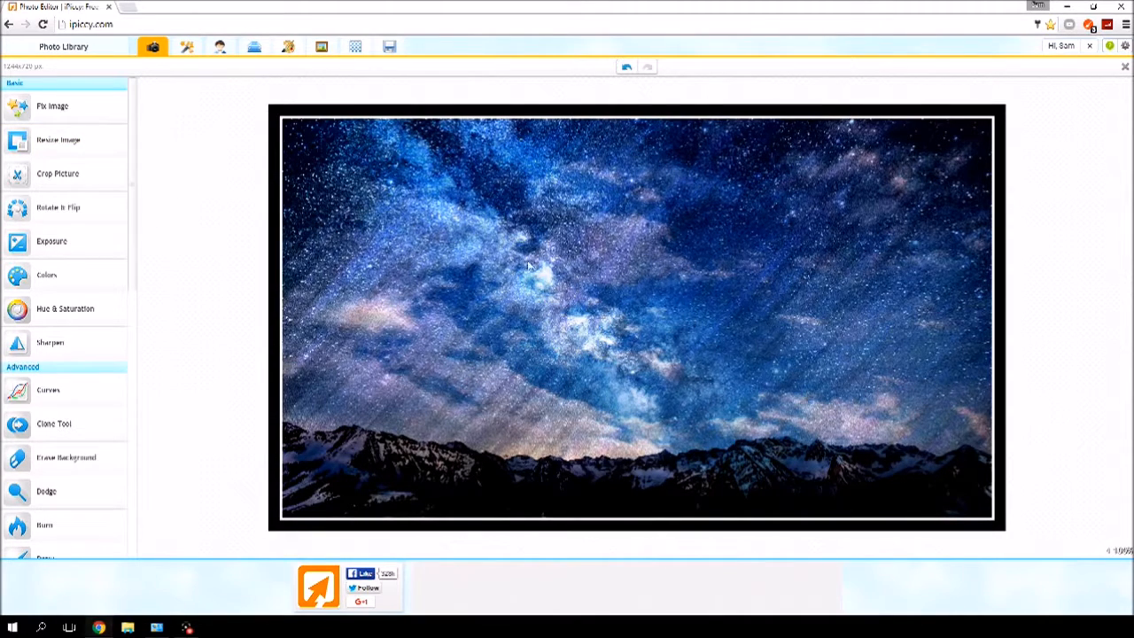
- Add a text layer in the Steelfish font reading "HOW TO MAKE YOUTUBE THUMBNAILS"
{"action": "left_click", "coordinate": [253, 47]}
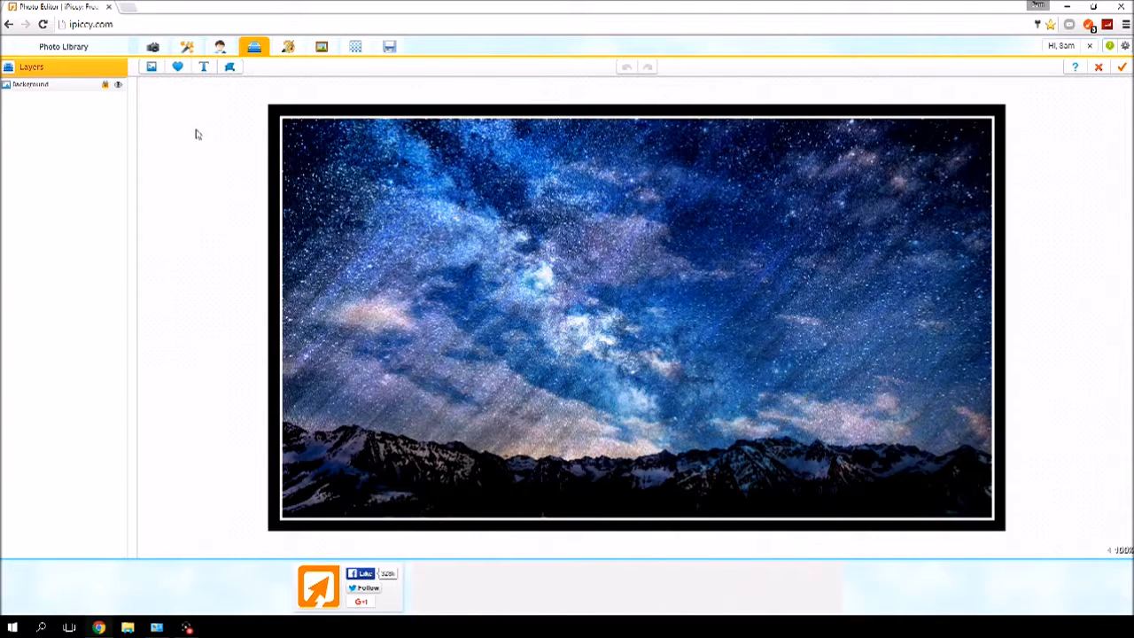
{"action": "left_click", "coordinate": [205, 68]}
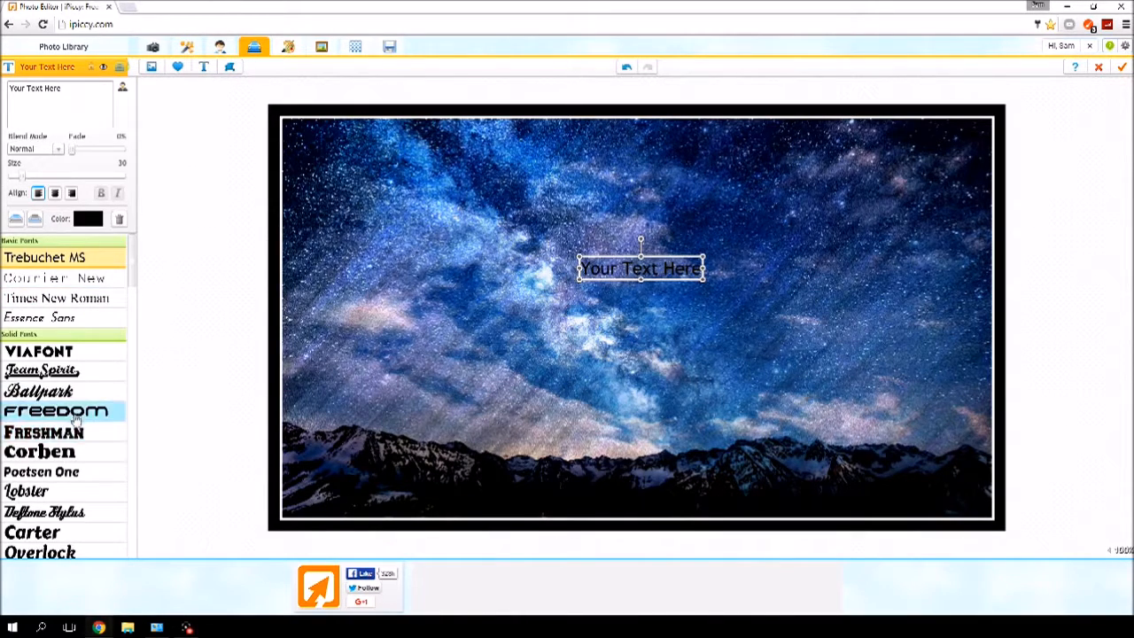
{"action": "scroll", "coordinate": [89, 443], "scroll_direction": "down", "scroll_amount": 5}
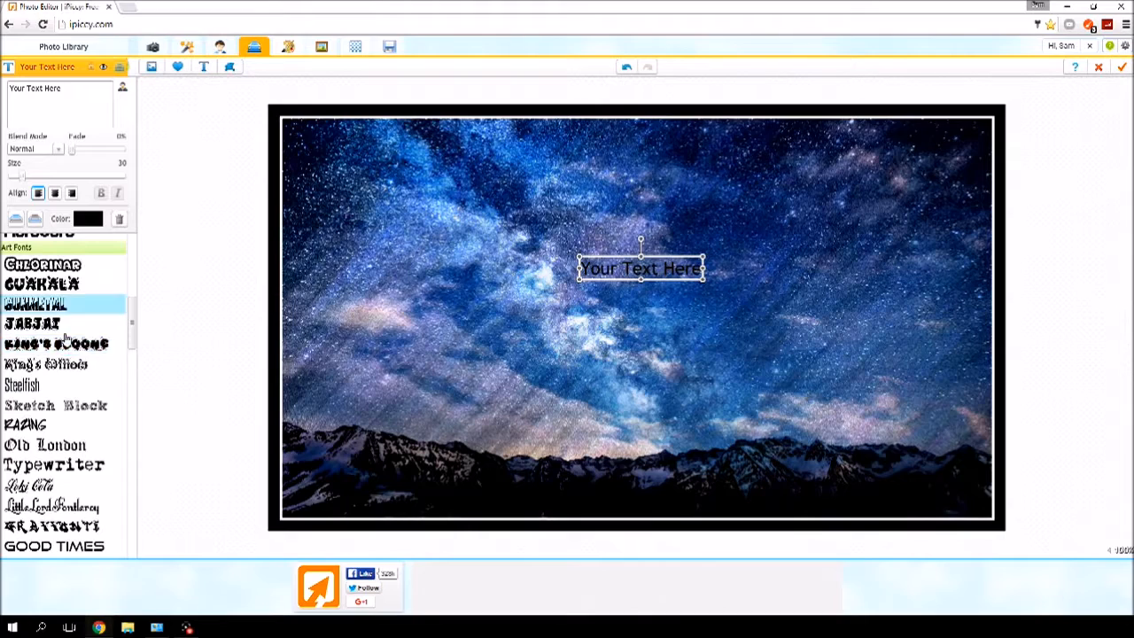
{"action": "scroll", "coordinate": [89, 495], "scroll_direction": "down", "scroll_amount": 1}
{"action": "scroll", "coordinate": [89, 494], "scroll_direction": "down", "scroll_amount": 3}
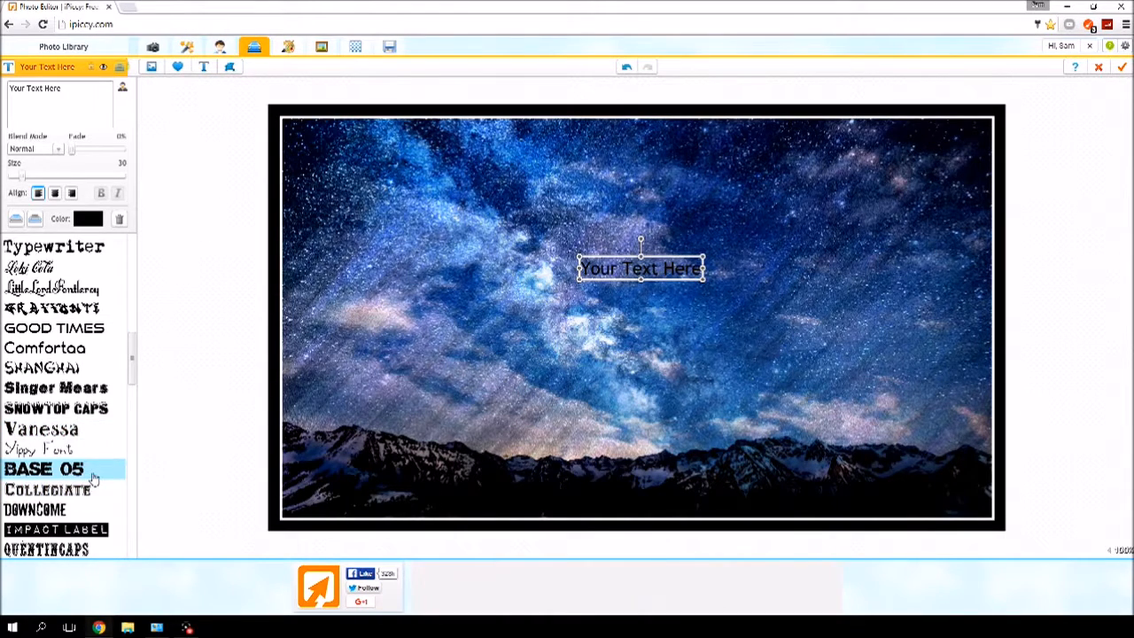
{"action": "scroll", "coordinate": [69, 389], "scroll_direction": "up", "scroll_amount": 2}
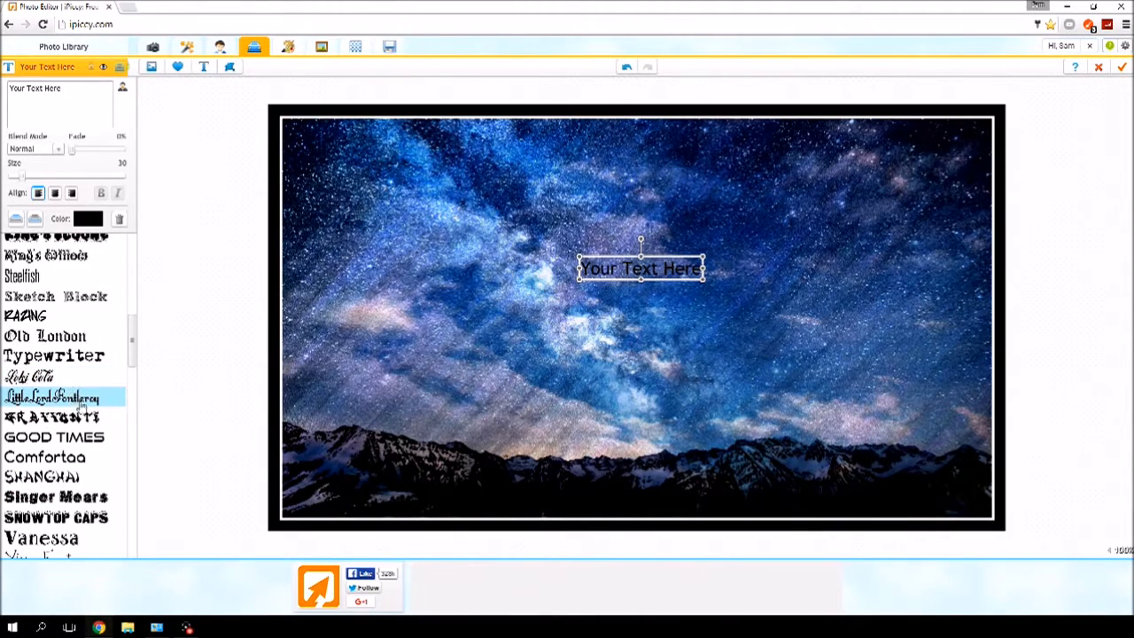
{"action": "left_click", "coordinate": [60, 278]}
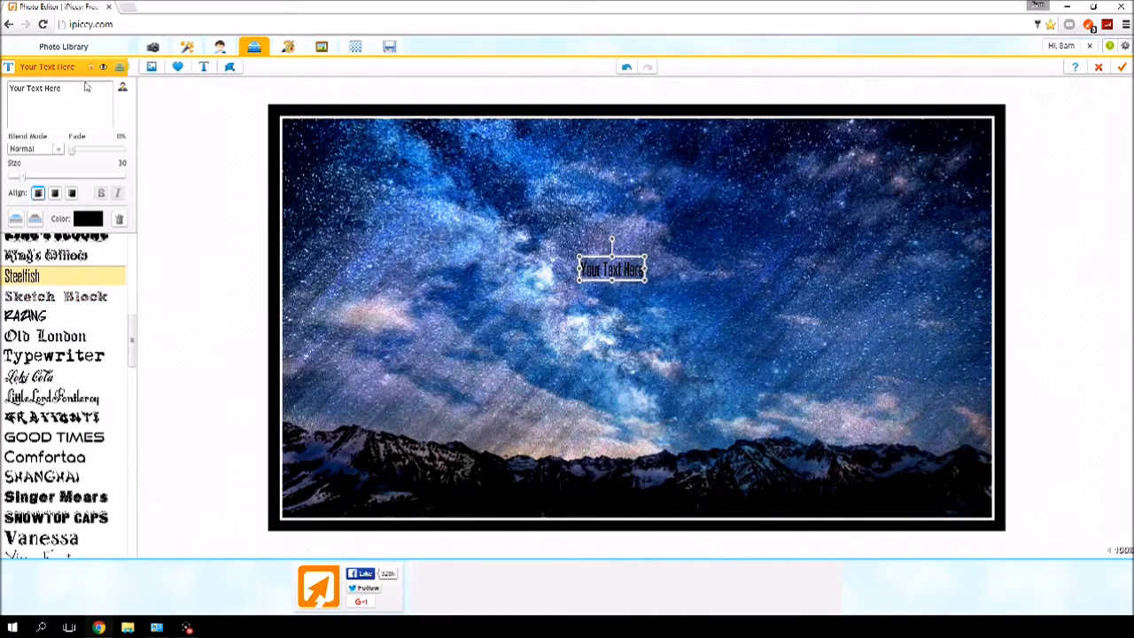
{"action": "left_click_drag", "start_coordinate": [69, 91], "coordinate": [2, 100]}
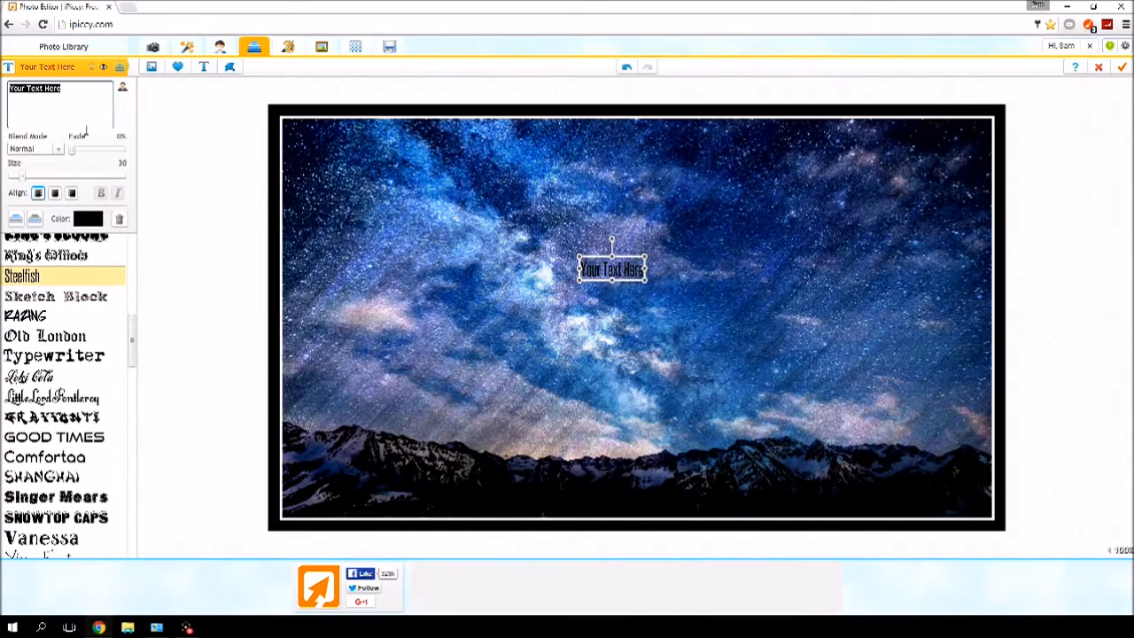
{"action": "type", "text": "HOW TO MAKE YOUTUBE THUMBNAILS"}
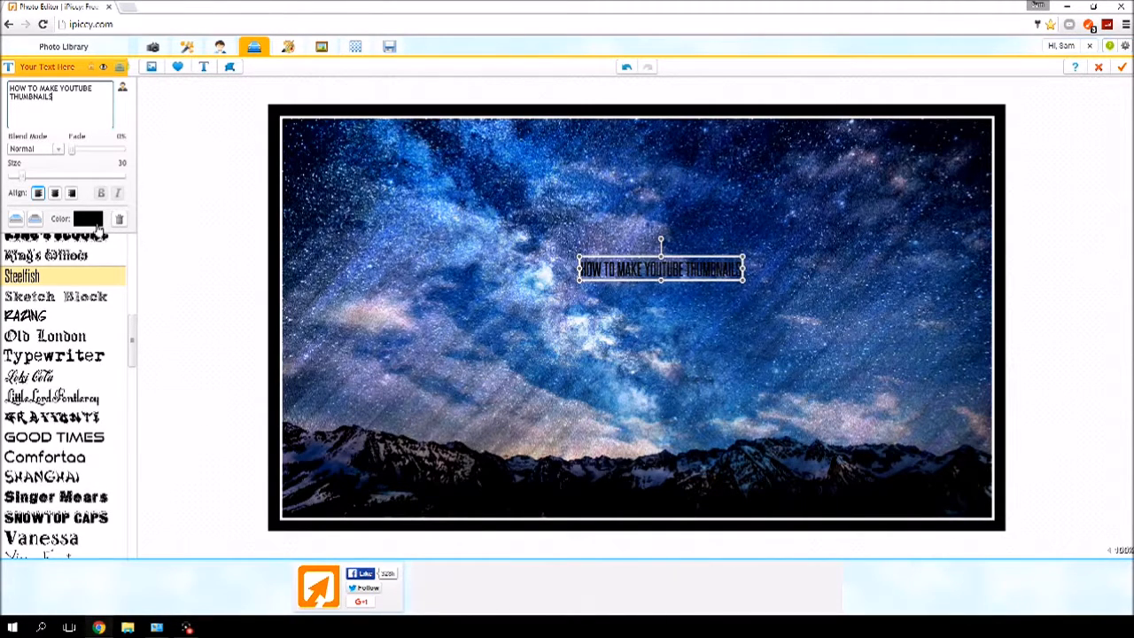
- Colour the title text white (FFFFFF) and enlarge it to span the picture's width across the upper sky
{"action": "left_click", "coordinate": [95, 224]}
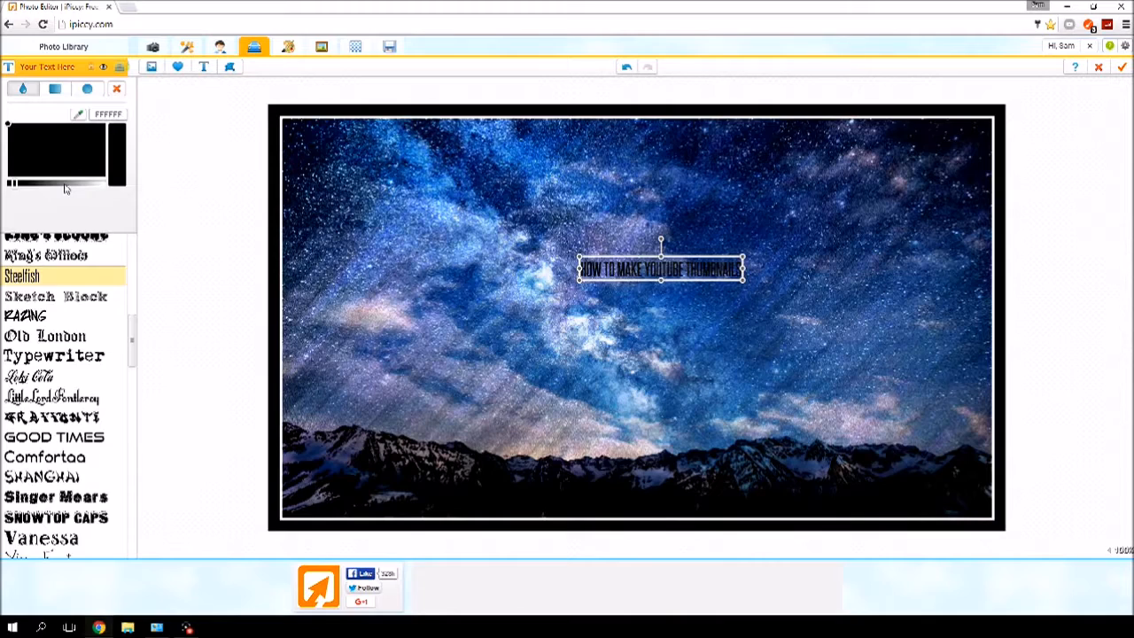
{"action": "left_click_drag", "start_coordinate": [65, 188], "coordinate": [254, 185]}
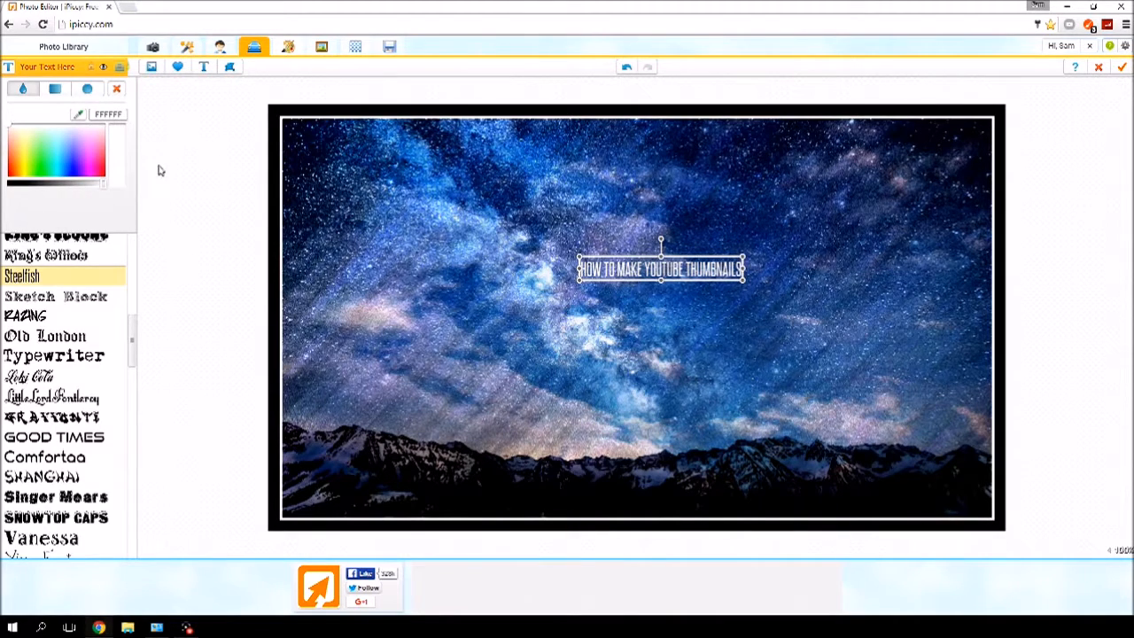
{"action": "left_click_drag", "start_coordinate": [581, 284], "coordinate": [71, 490]}
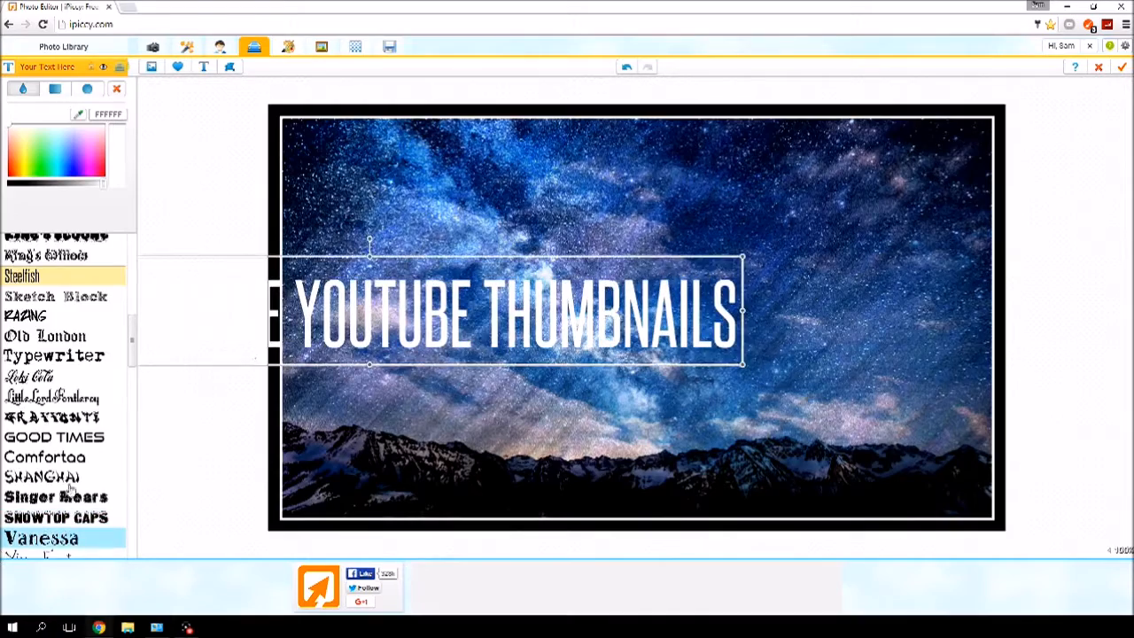
{"action": "left_click_drag", "start_coordinate": [288, 315], "coordinate": [557, 244]}
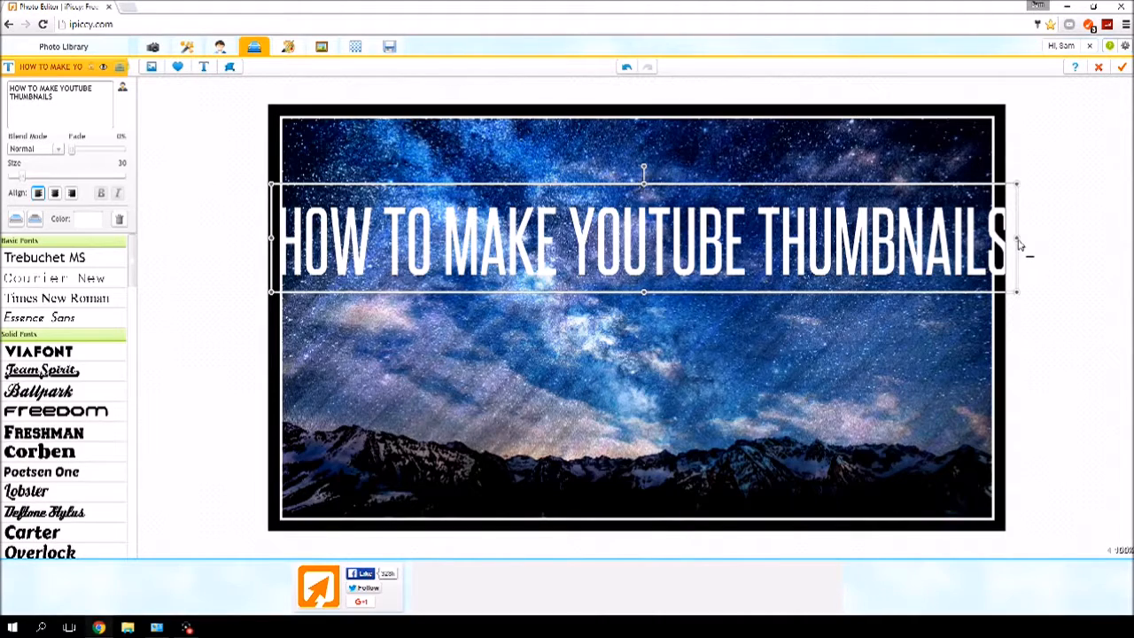
{"action": "left_click_drag", "start_coordinate": [1018, 245], "coordinate": [980, 338]}
{"action": "left_click_drag", "start_coordinate": [866, 280], "coordinate": [872, 267]}
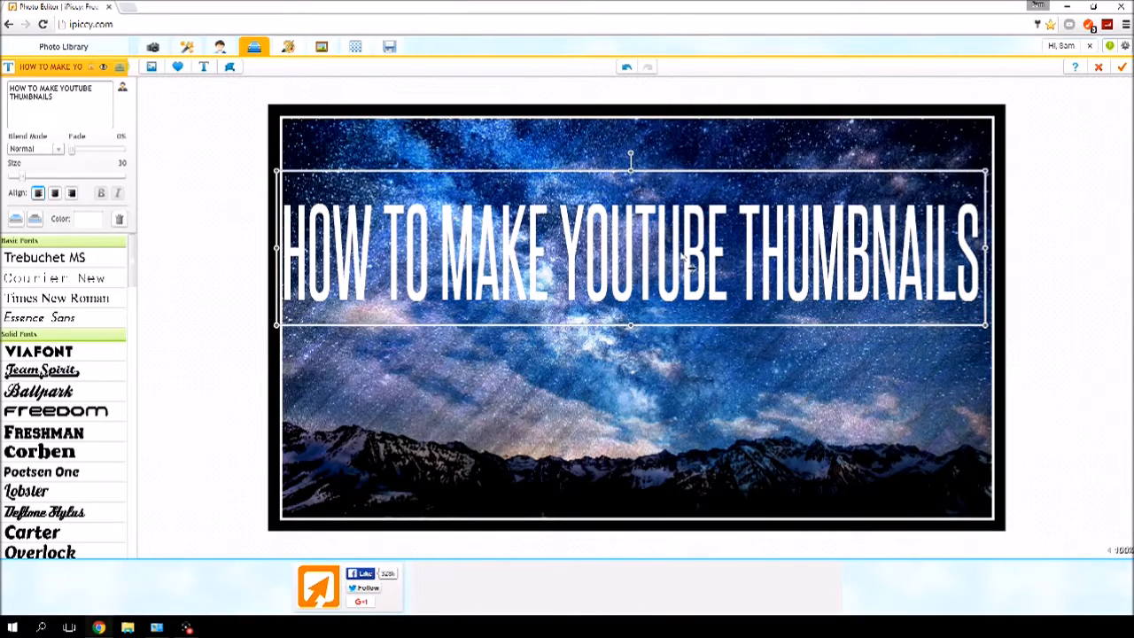
- Break the title into two lines, "HOW TO MAKE" above "YOUTUBE THUMBNAILS", and centre-align the text
{"action": "left_click", "coordinate": [64, 86]}
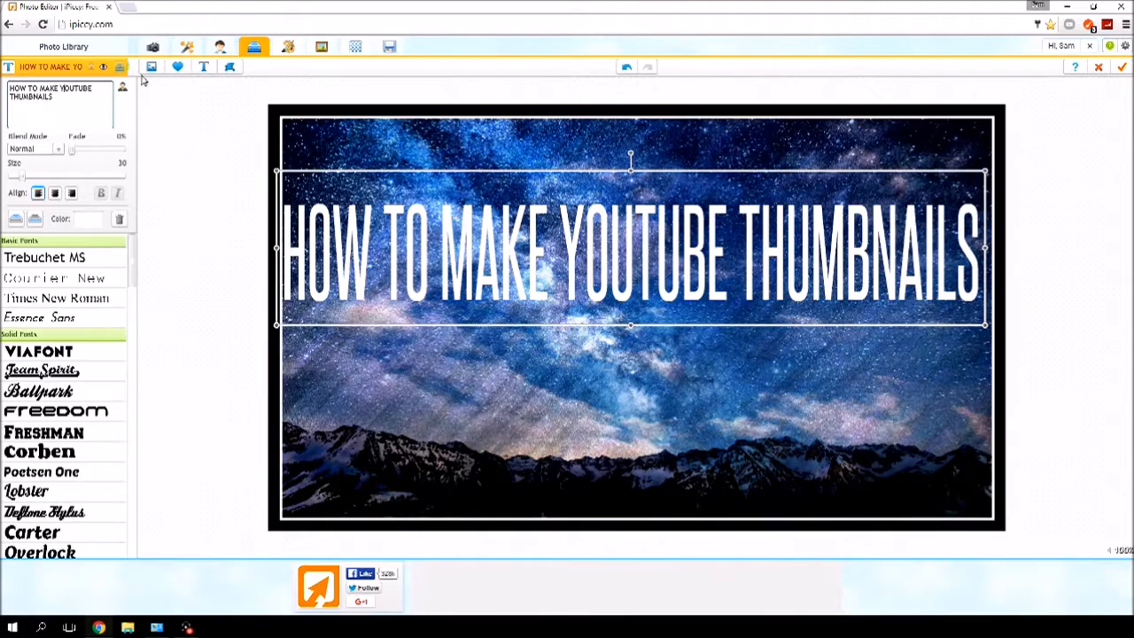
{"action": "key", "text": "Return"}
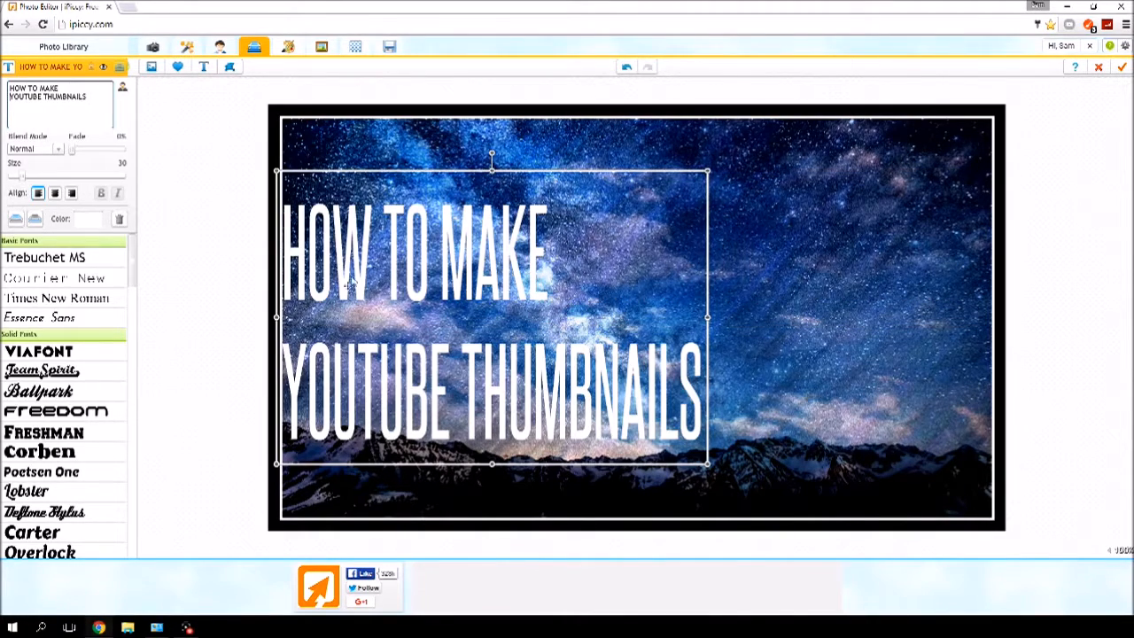
{"action": "left_click", "coordinate": [55, 193]}
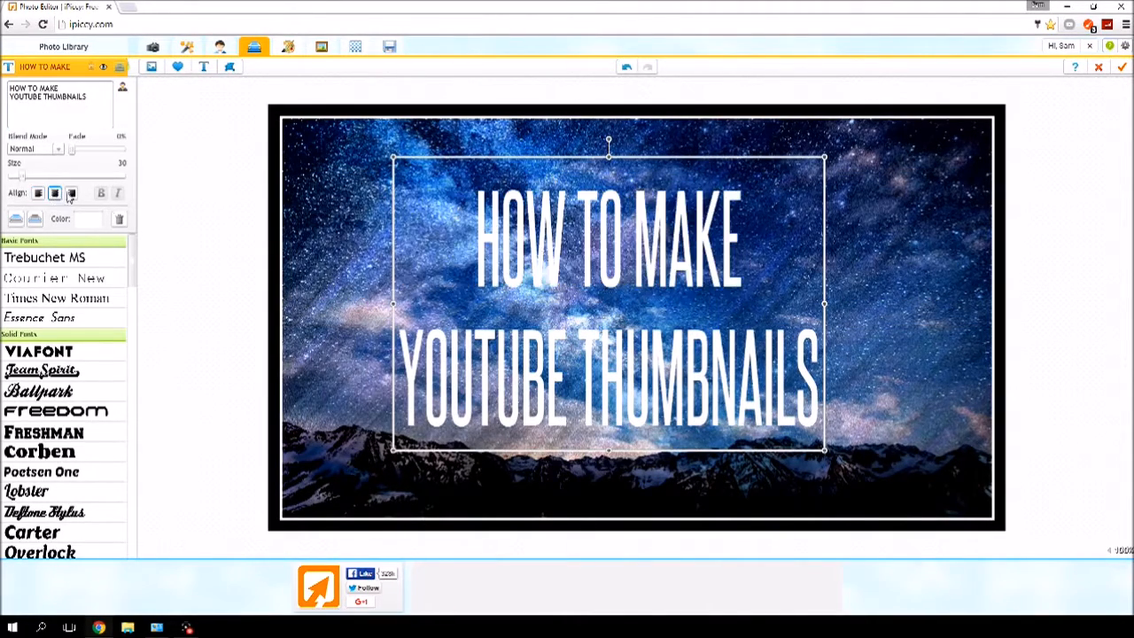
- Widen the two-line title to nearly fill the white border's width and position it in the upper part of the picture
{"action": "left_click_drag", "start_coordinate": [427, 273], "coordinate": [149, 275]}
{"action": "left_click_drag", "start_coordinate": [466, 277], "coordinate": [525, 258]}
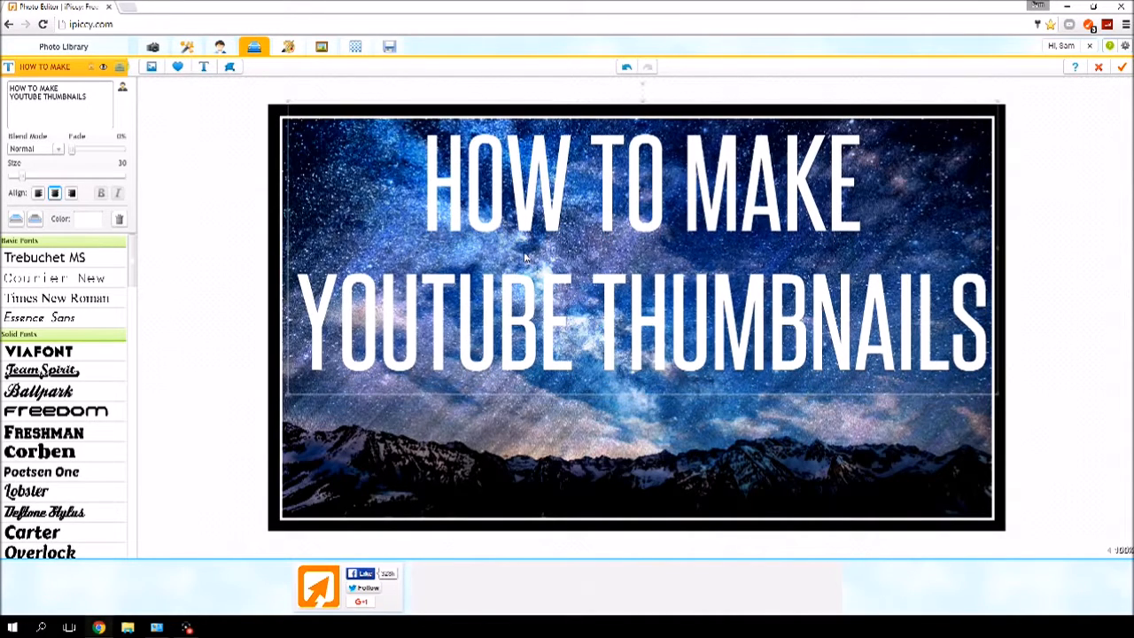
{"action": "left_click", "coordinate": [704, 440]}
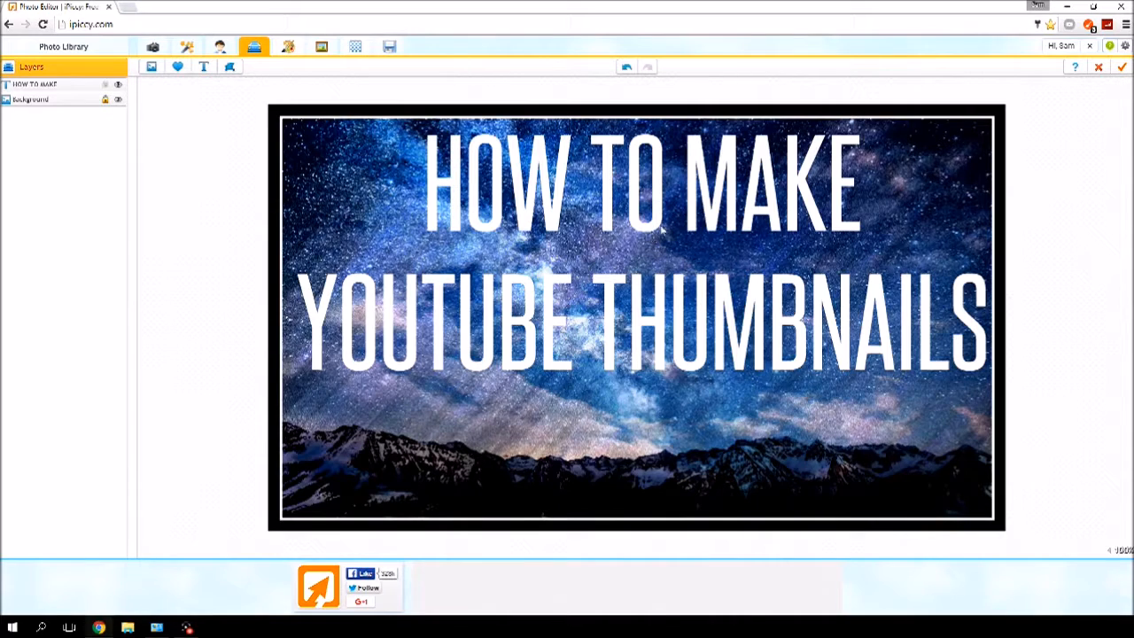
- Duplicate the title text layer and place the copy slightly up and to the left of the original
{"action": "right_click", "coordinate": [844, 317]}
{"action": "left_click", "coordinate": [756, 335]}
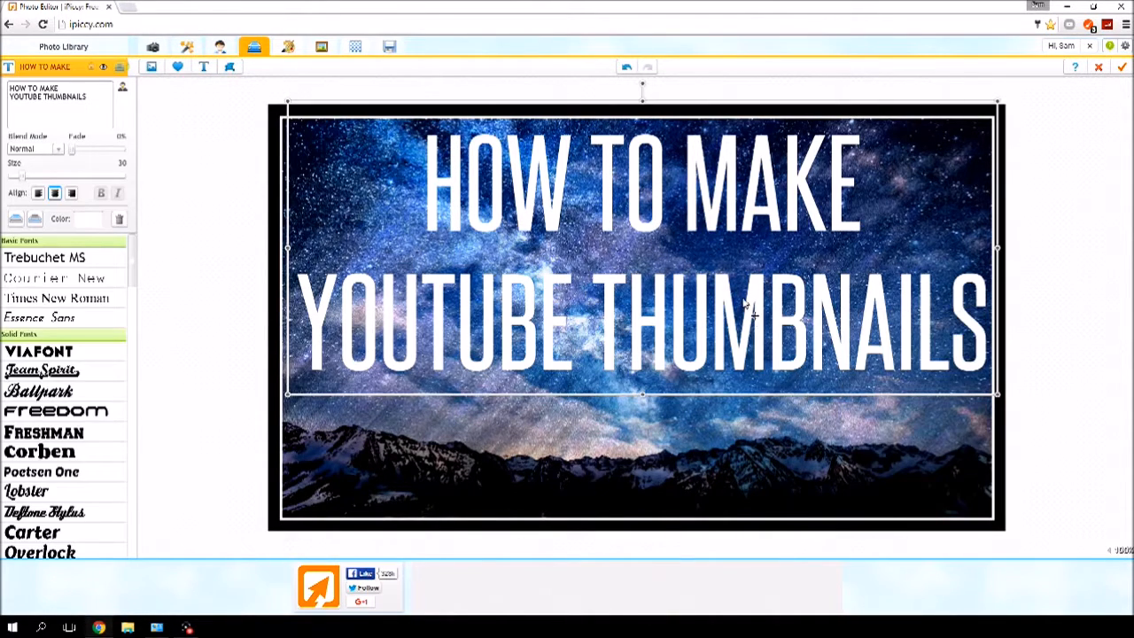
{"action": "right_click", "coordinate": [745, 305]}
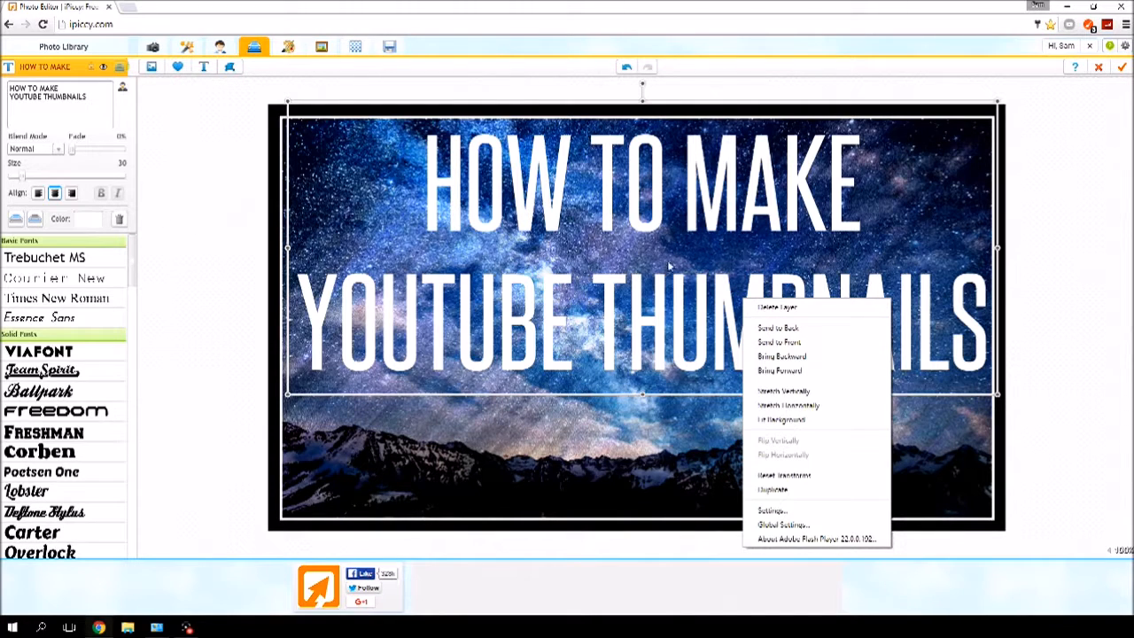
{"action": "left_click", "coordinate": [808, 491]}
{"action": "left_click_drag", "start_coordinate": [707, 351], "coordinate": [687, 330]}
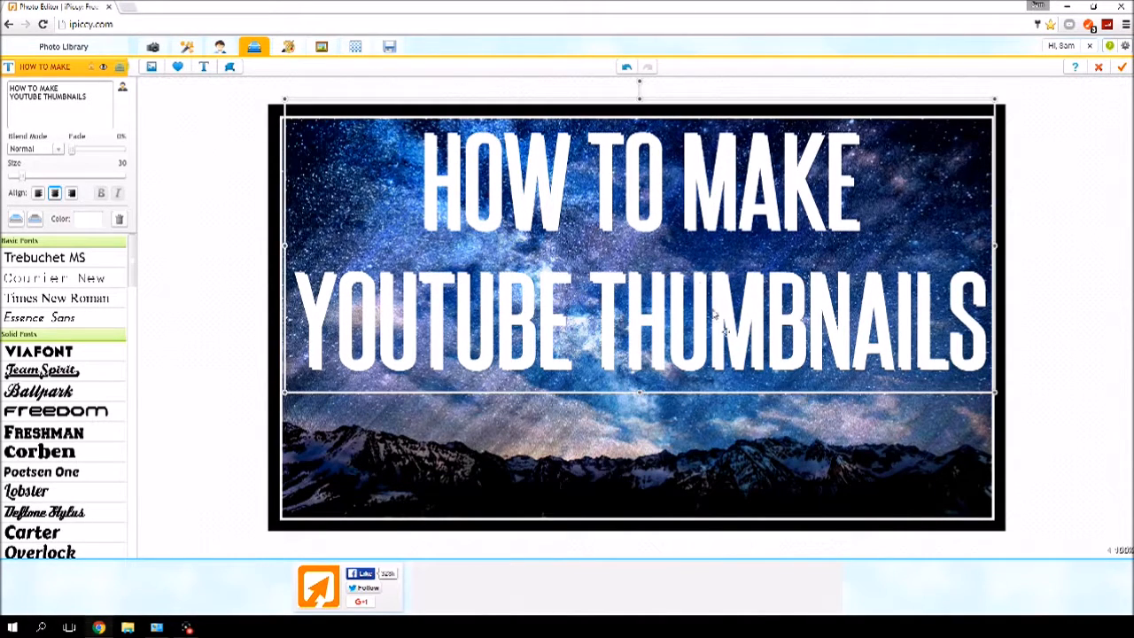
- Bring the duplicate title backward behind the original and colour it black (000000) as a shadow
{"action": "right_click", "coordinate": [699, 281]}
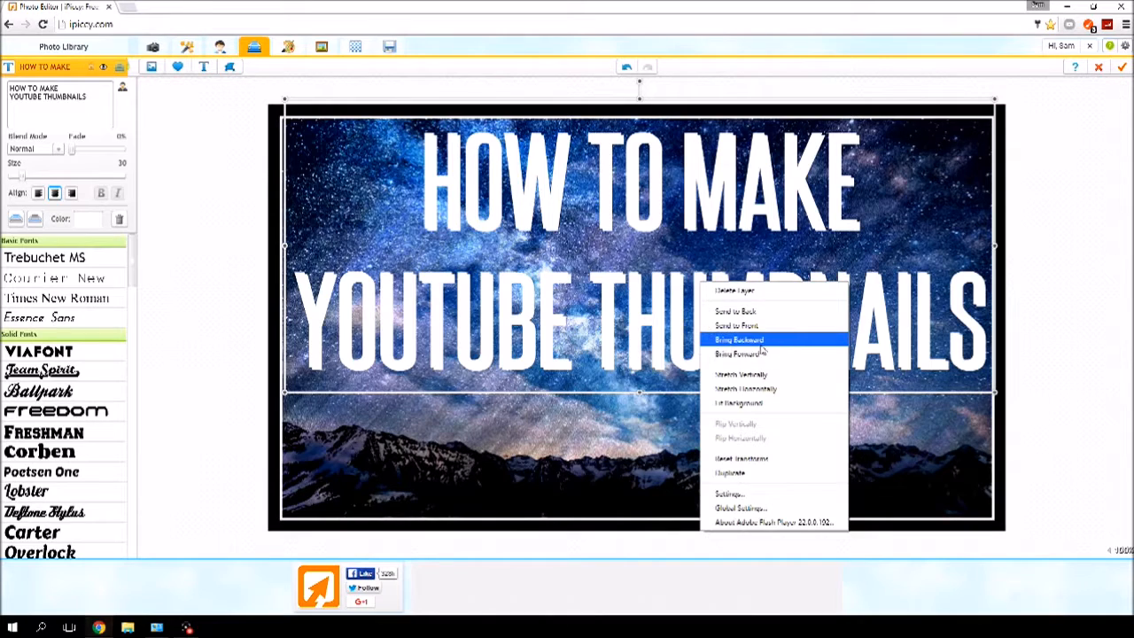
{"action": "left_click", "coordinate": [767, 348]}
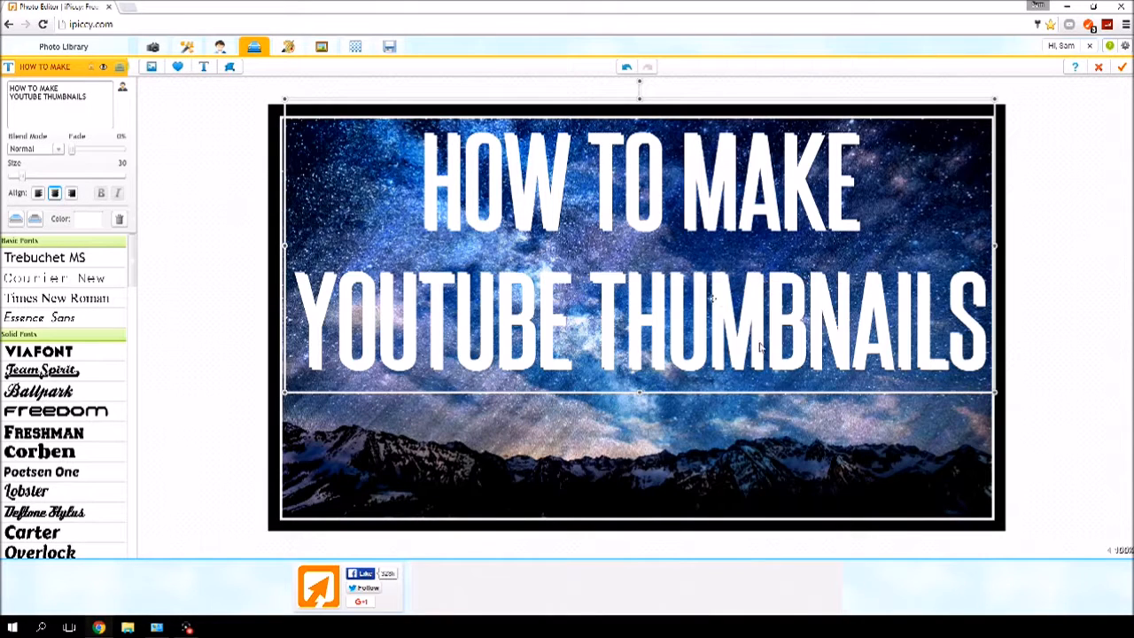
{"action": "left_click", "coordinate": [95, 221]}
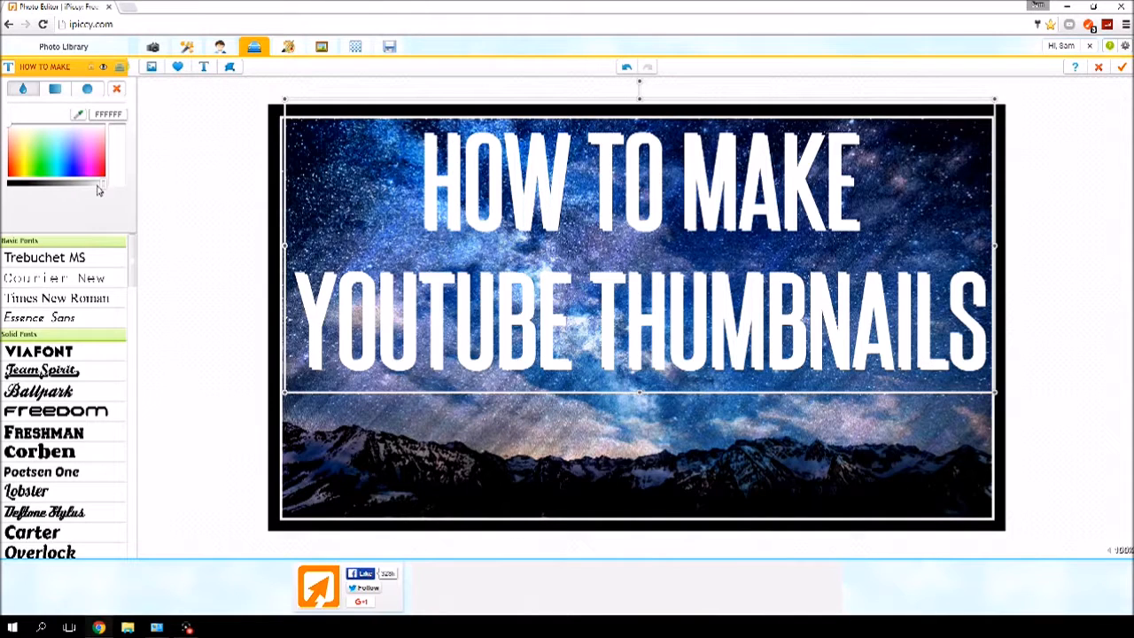
{"action": "left_click_drag", "start_coordinate": [97, 185], "coordinate": [1, 228]}
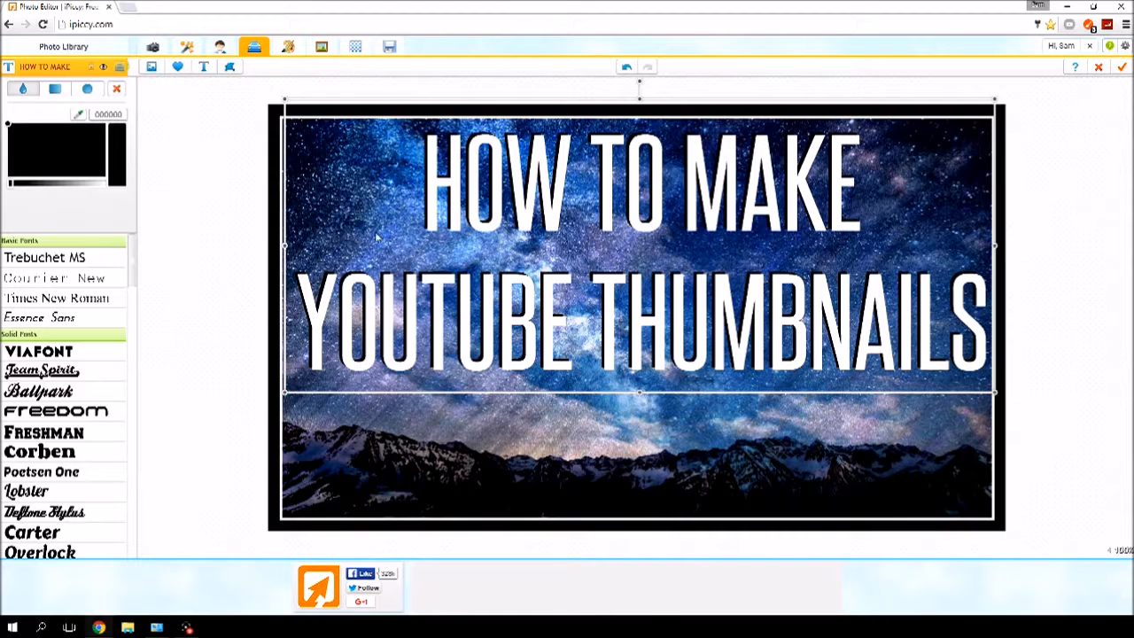
{"action": "left_click", "coordinate": [373, 475]}
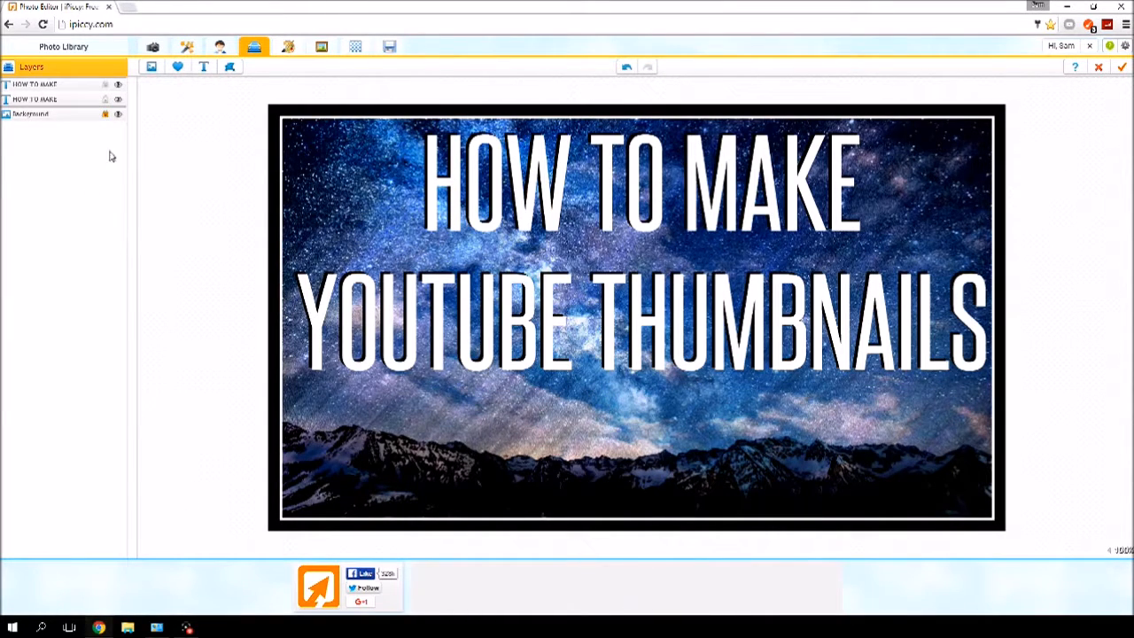